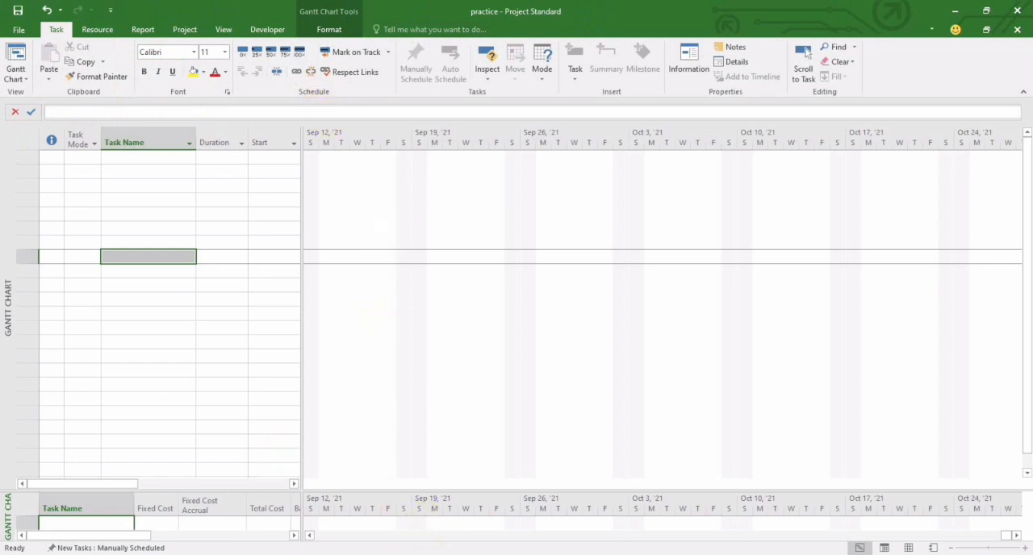
Step: Switch to the PowerPoint slide show and advance to the "Features of Ms. Project" slide
{"action": "left_click", "coordinate": [400, 514]}
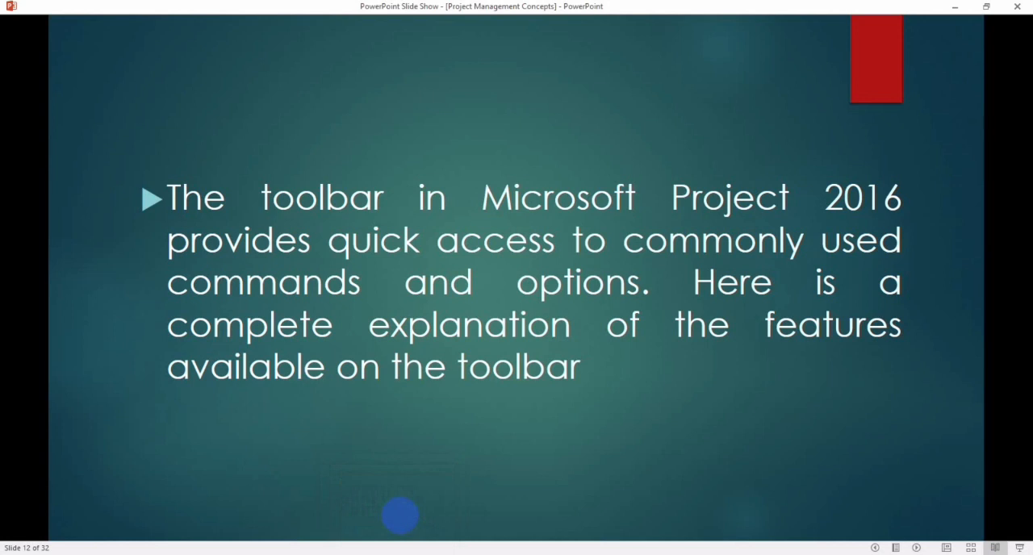
{"action": "left_click", "coordinate": [400, 514]}
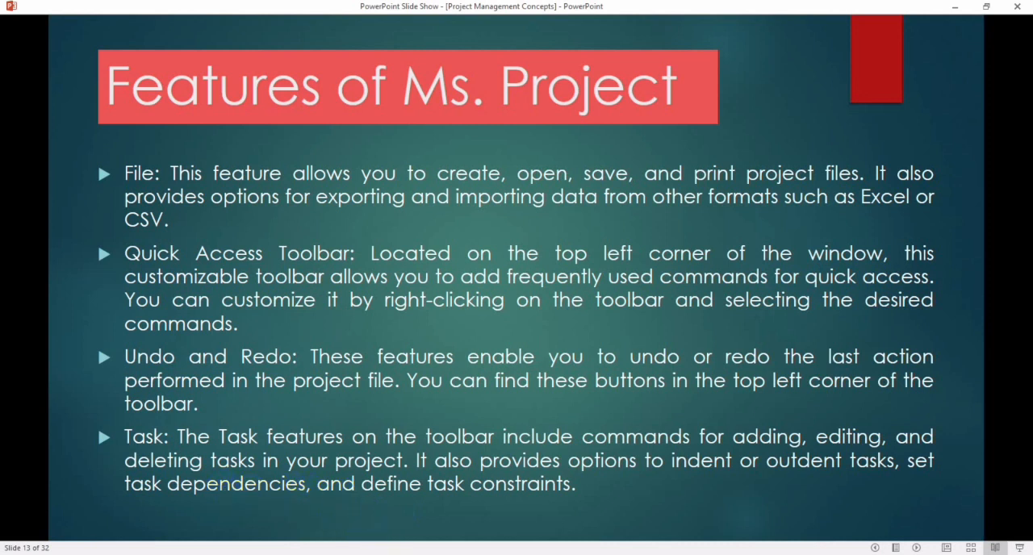
Step: Switch to the practice project in Microsoft Project and review its Print, Share and Export pages
{"action": "mouse_move", "coordinate": [456, 554]}
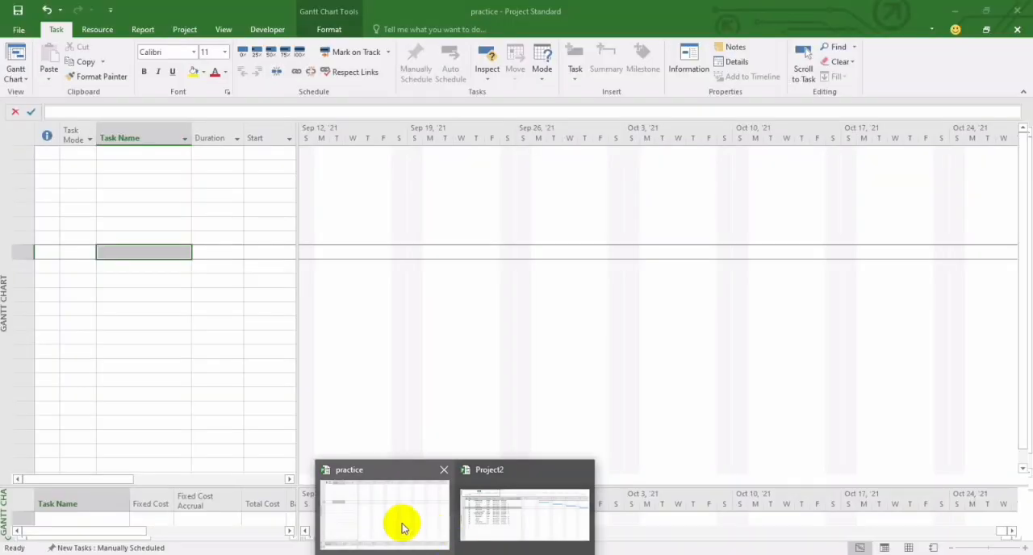
{"action": "left_click", "coordinate": [404, 529]}
{"action": "left_click", "coordinate": [18, 29]}
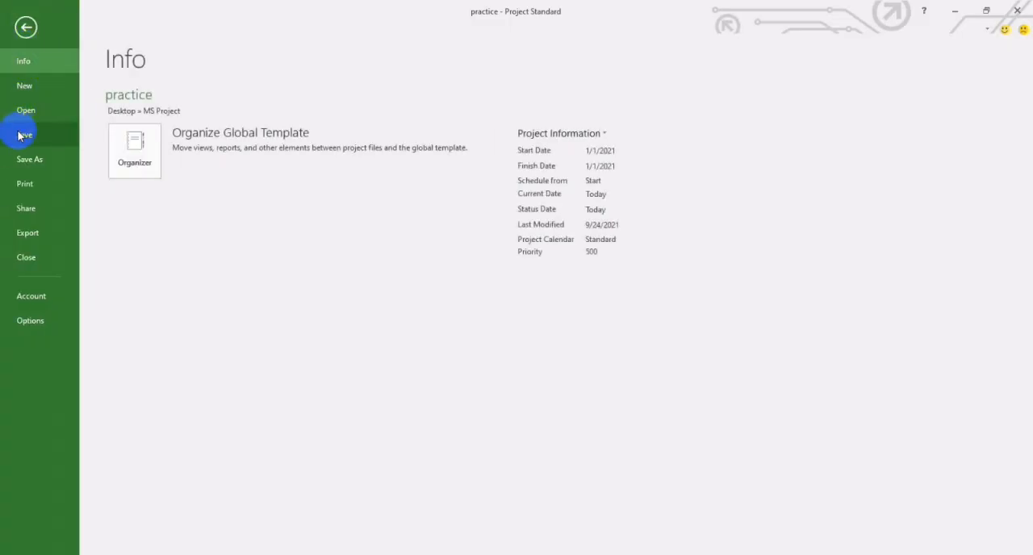
{"action": "left_click", "coordinate": [20, 184]}
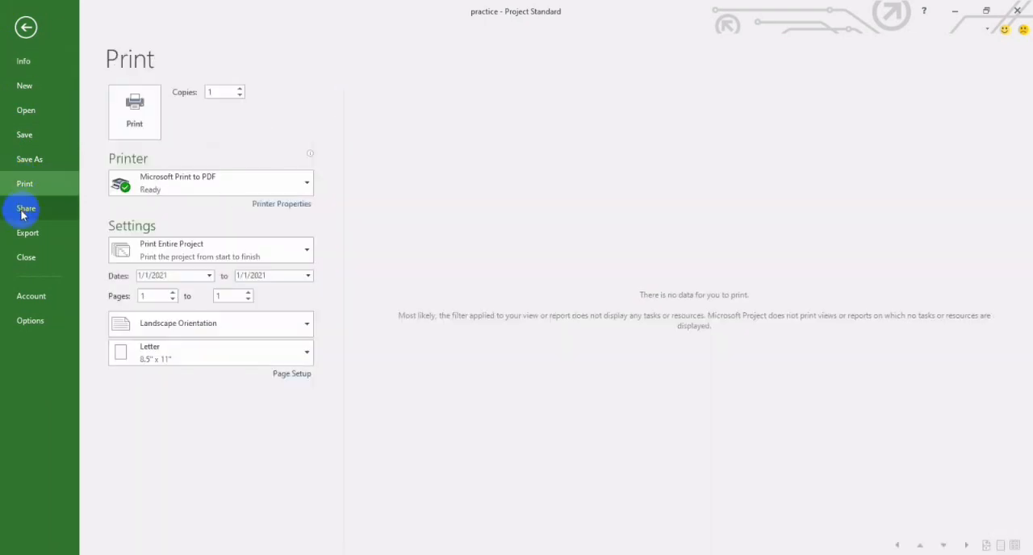
{"action": "left_click", "coordinate": [23, 211]}
{"action": "left_click", "coordinate": [25, 232]}
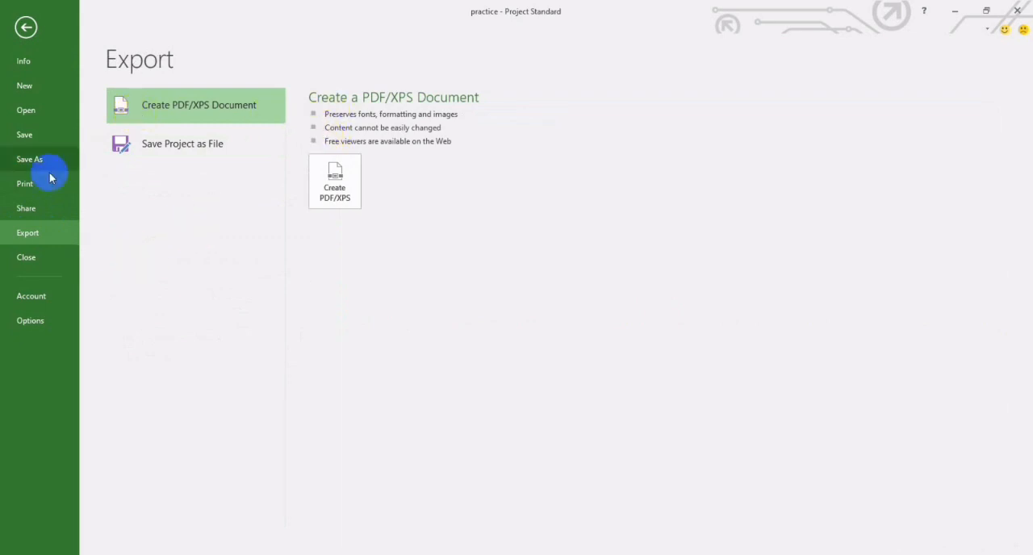
{"action": "left_click", "coordinate": [27, 29]}
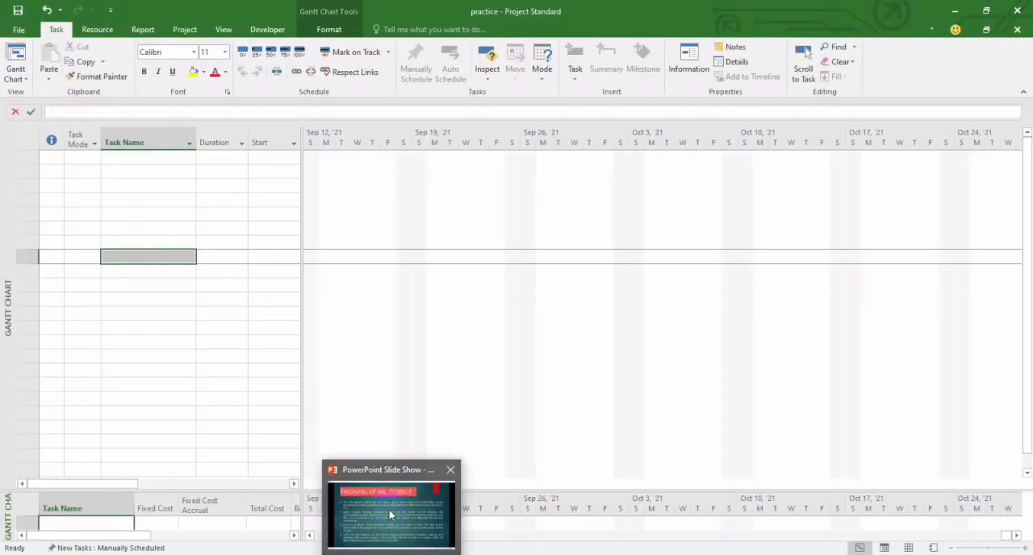
Step: Read the Quick Access Toolbar description in the slide show and inspect the toolbar's customization options in the practice project
{"action": "left_click", "coordinate": [392, 515]}
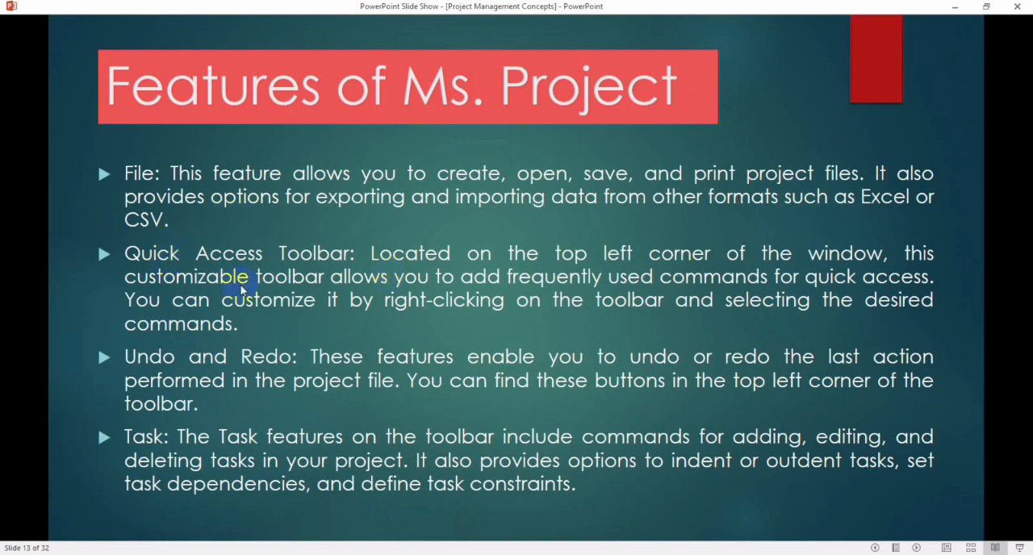
{"action": "left_click", "coordinate": [429, 518]}
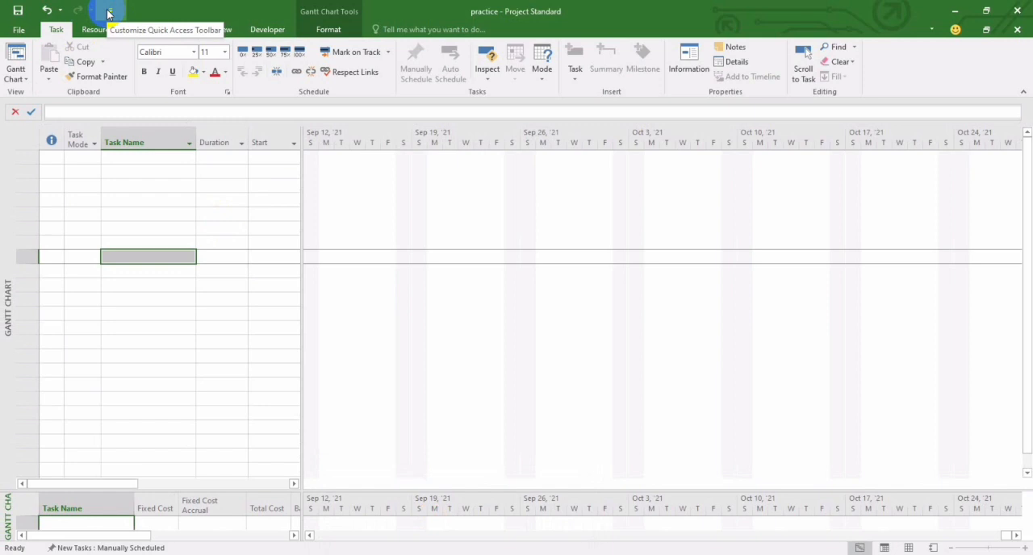
{"action": "left_click", "coordinate": [108, 13]}
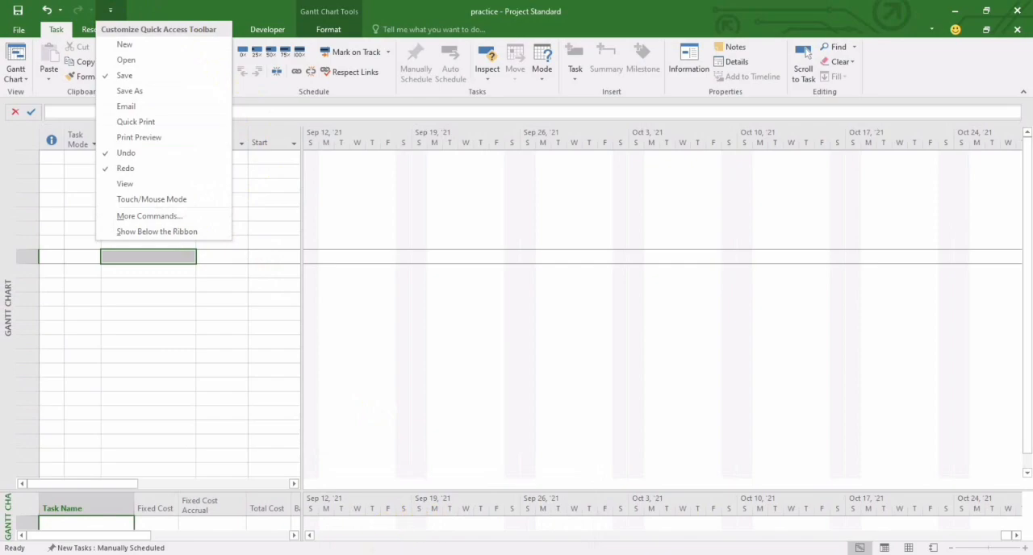
{"action": "mouse_move", "coordinate": [392, 553]}
{"action": "left_click", "coordinate": [385, 493]}
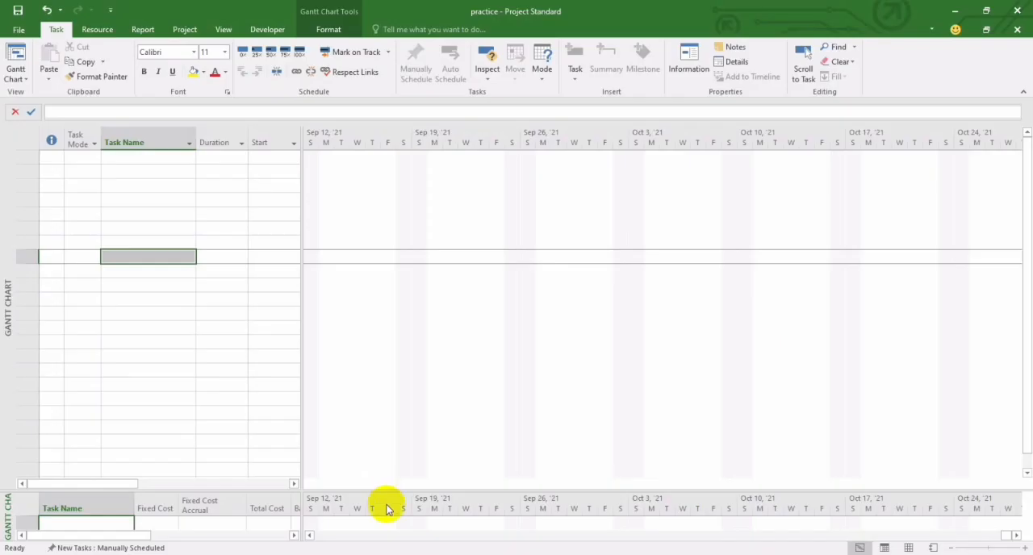
{"action": "left_click", "coordinate": [396, 541]}
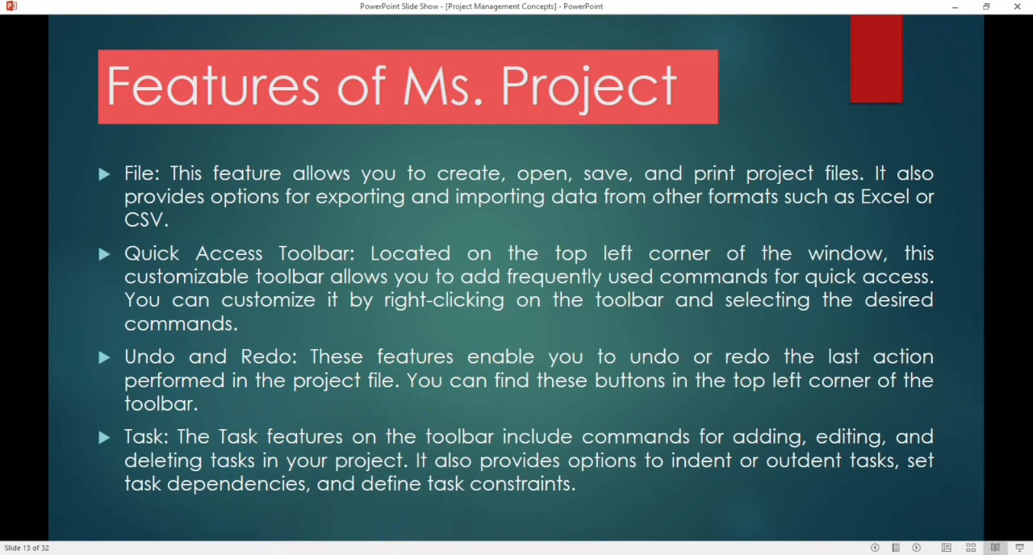
Step: Switch to the practice project and enter a task named "excavation" in the fourth row of the task table
{"action": "mouse_move", "coordinate": [392, 554]}
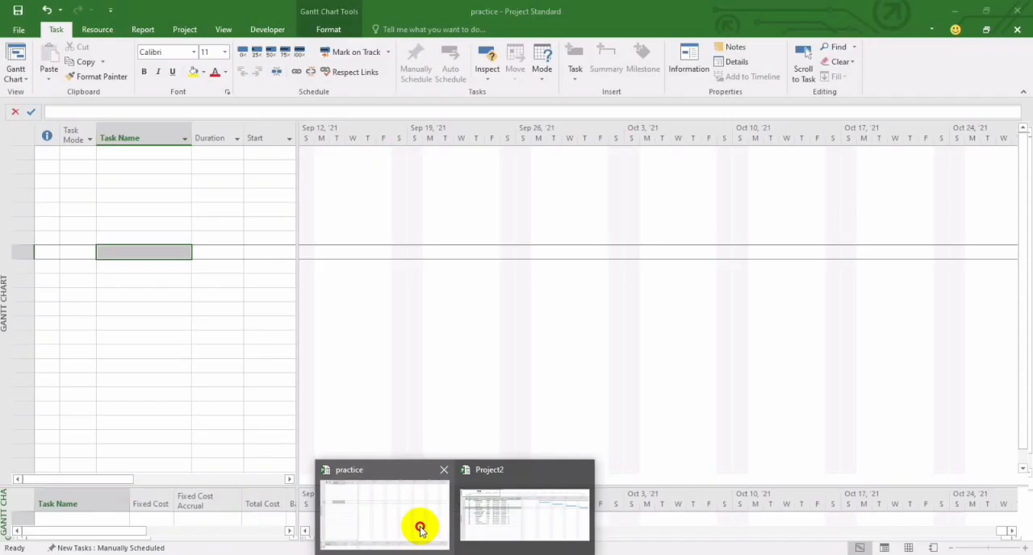
{"action": "left_click", "coordinate": [418, 528]}
{"action": "left_click", "coordinate": [141, 200]}
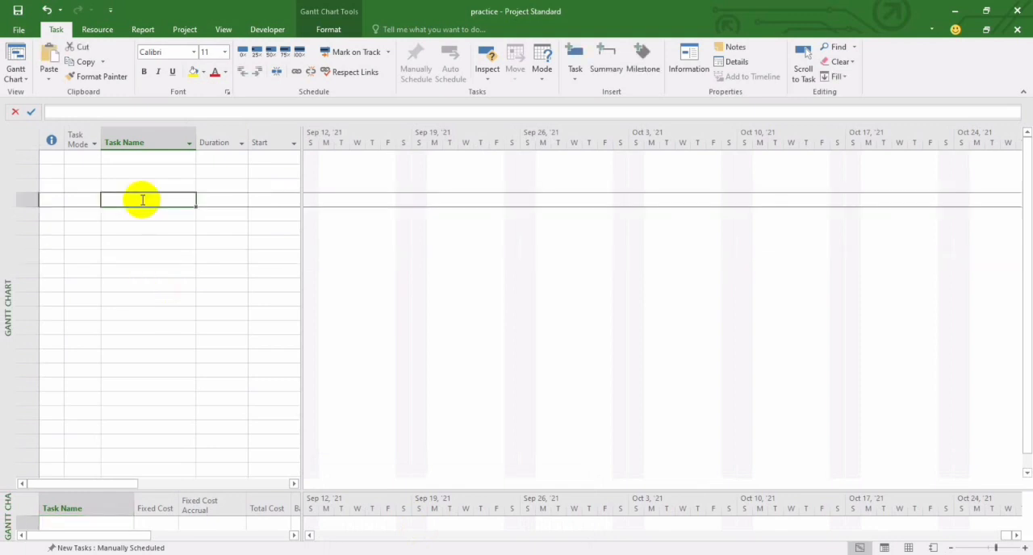
{"action": "type", "text": "exac"}
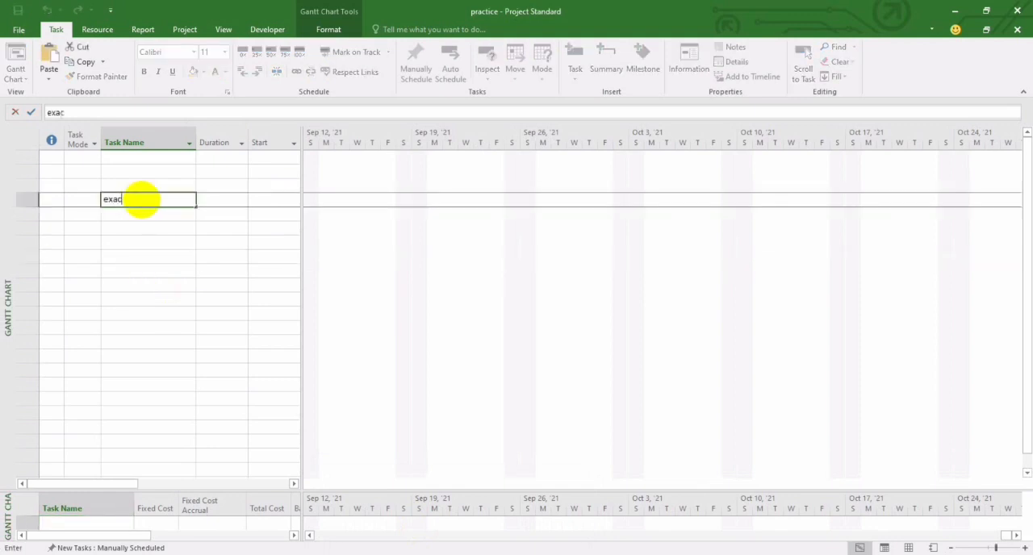
{"action": "key", "text": "BackSpace"}
{"action": "key", "text": "BackSpace"}
{"action": "type", "text": "cavation"}
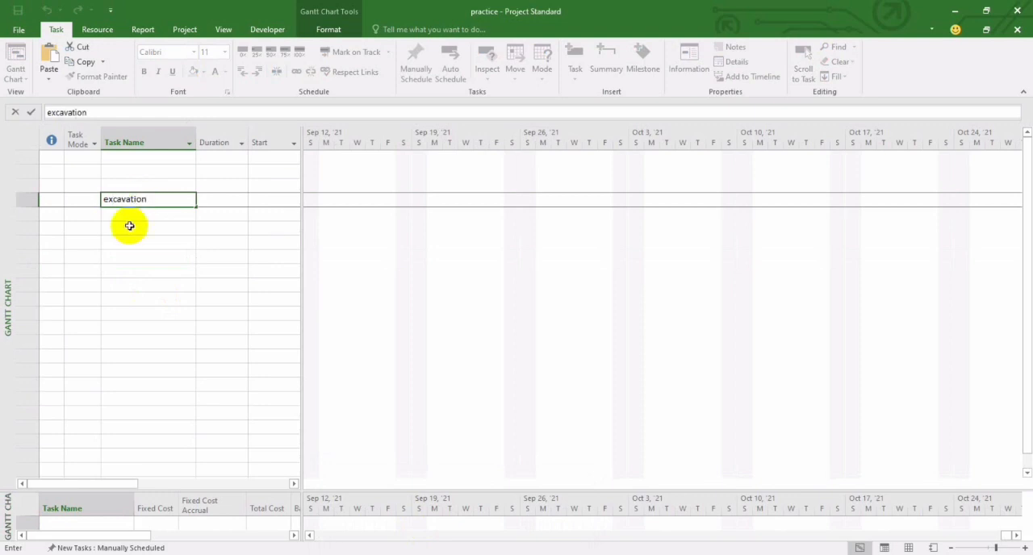
{"action": "left_click", "coordinate": [126, 294]}
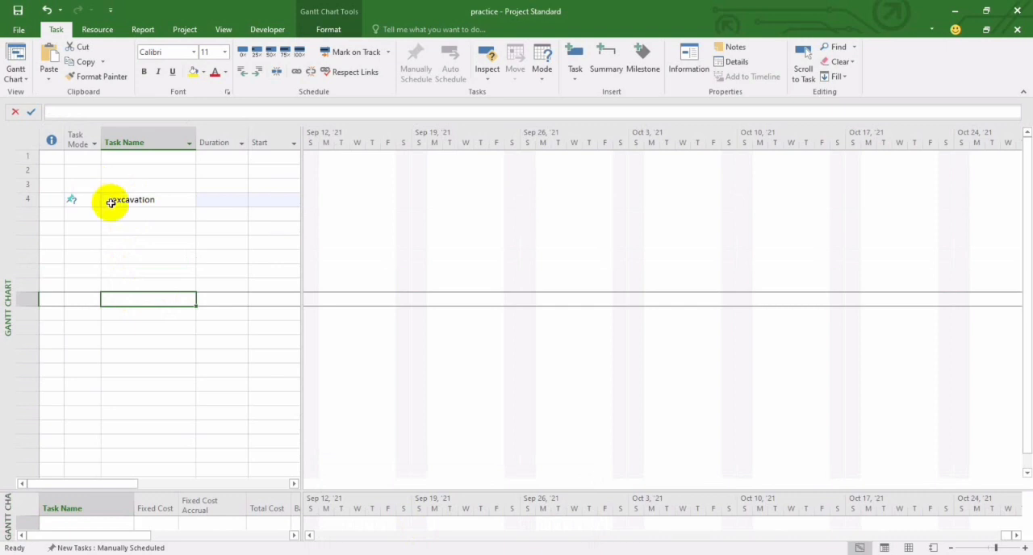
Step: Undo the entry of the excavation task and redo it
{"action": "left_click", "coordinate": [48, 12]}
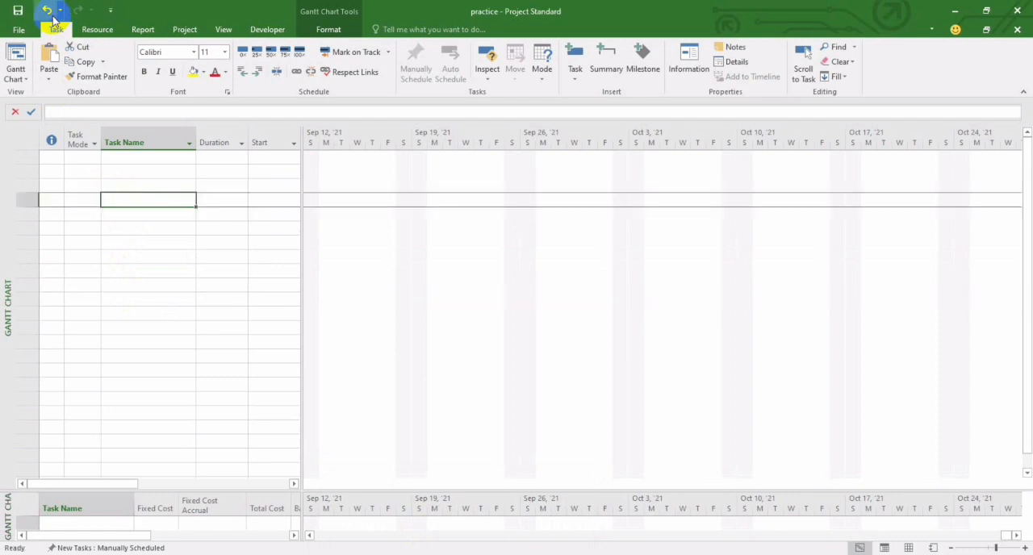
{"action": "left_click", "coordinate": [76, 11]}
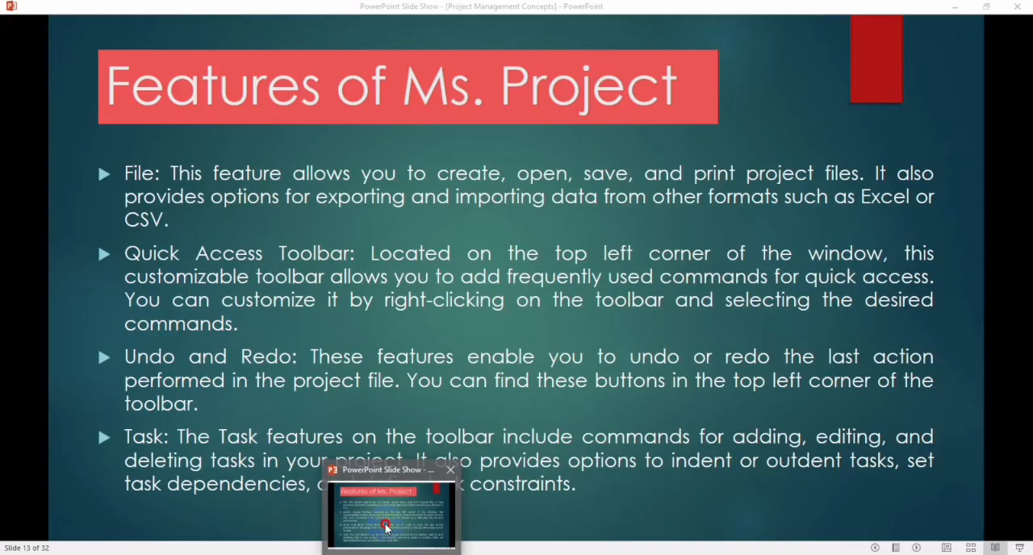
Step: Read the Task feature description, compare it with the practice project, and advance the slide show to the Resource, View, Format and Project slide
{"action": "left_click", "coordinate": [387, 523]}
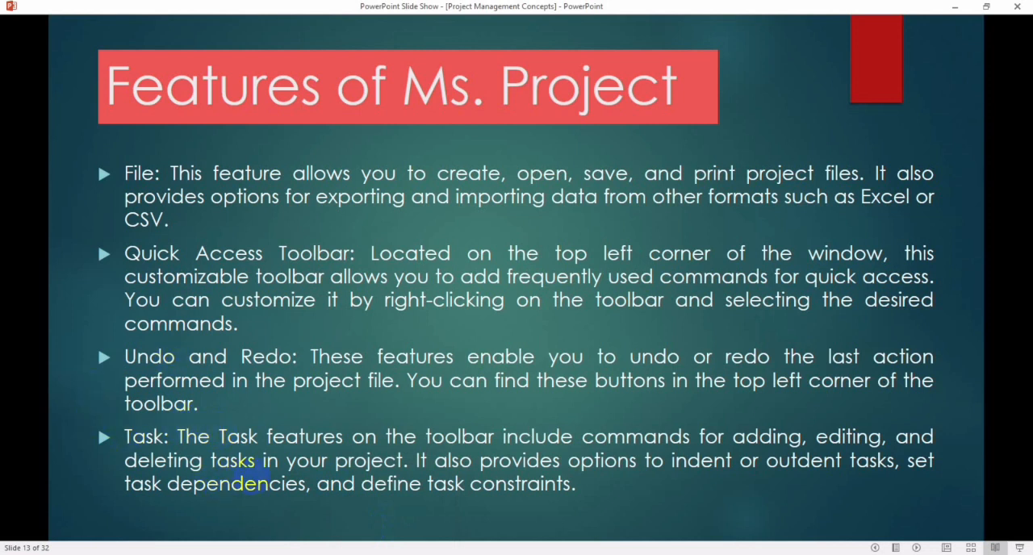
{"action": "mouse_move", "coordinate": [455, 554]}
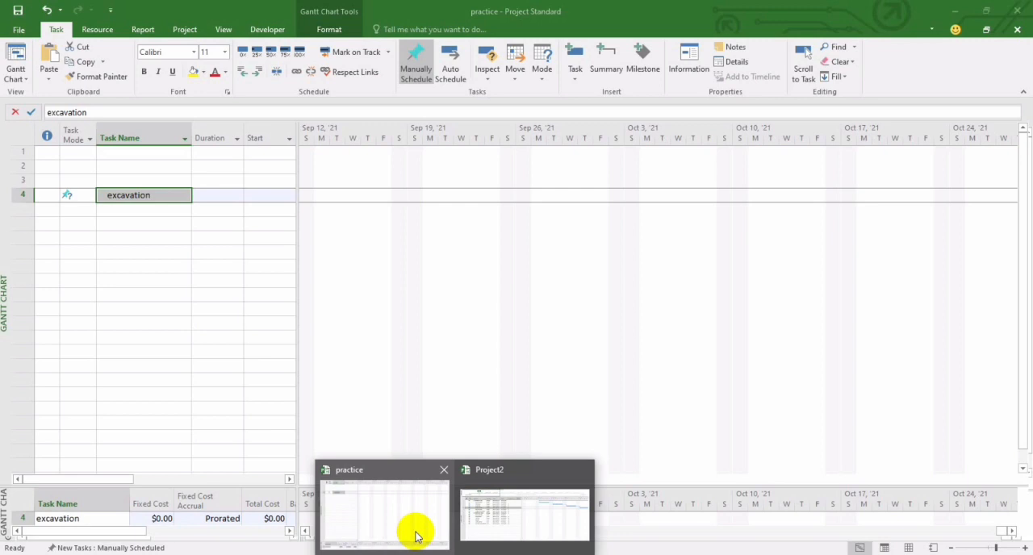
{"action": "left_click", "coordinate": [415, 533]}
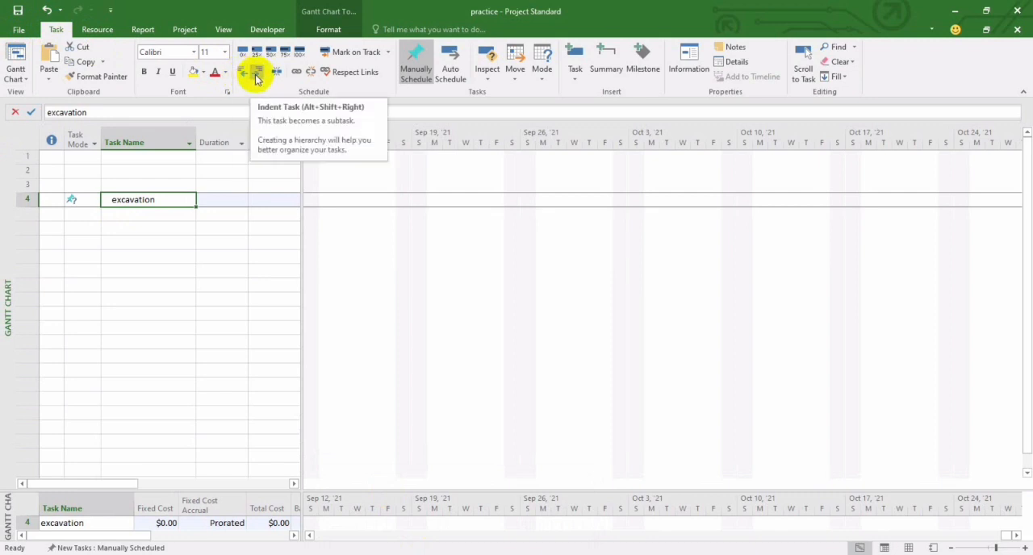
{"action": "mouse_move", "coordinate": [392, 553]}
{"action": "left_click", "coordinate": [387, 514]}
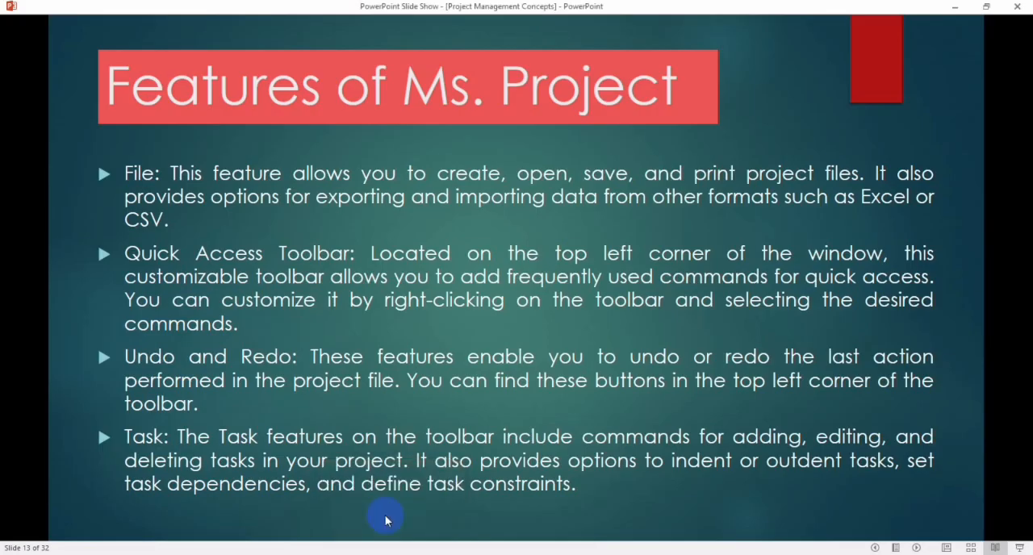
{"action": "left_click", "coordinate": [339, 438]}
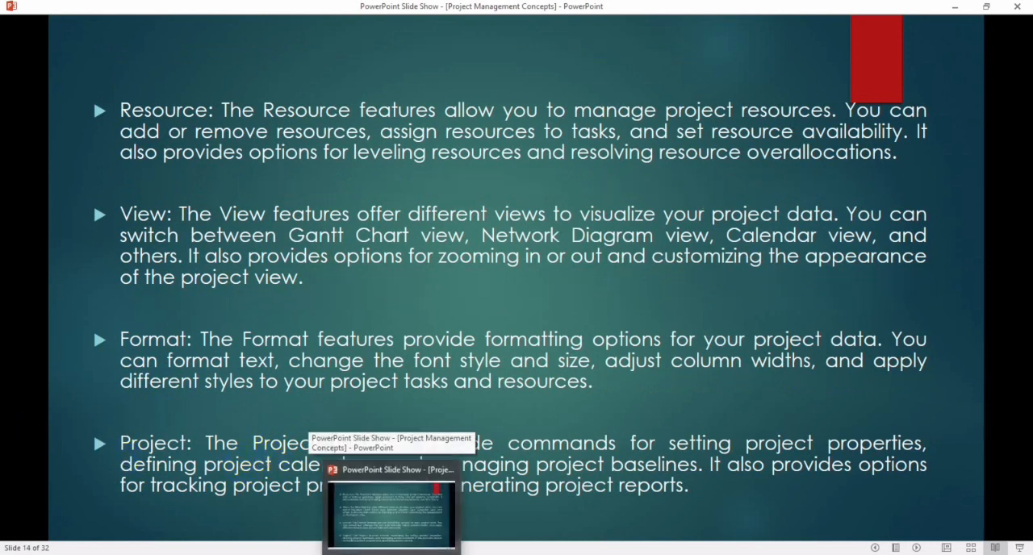
Step: Switch to the practice project and examine the Resource commands alongside the Task commands
{"action": "mouse_move", "coordinate": [454, 554]}
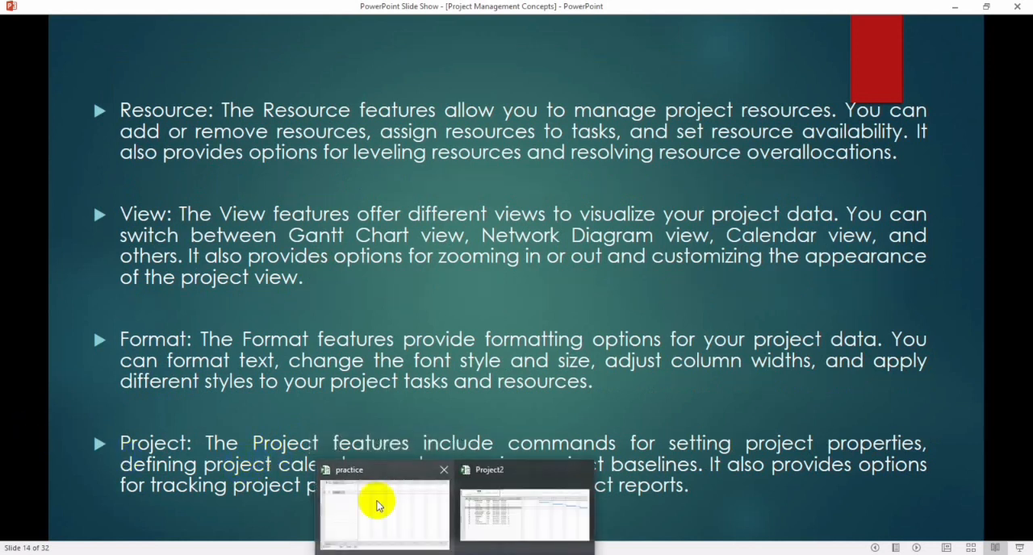
{"action": "left_click", "coordinate": [380, 503]}
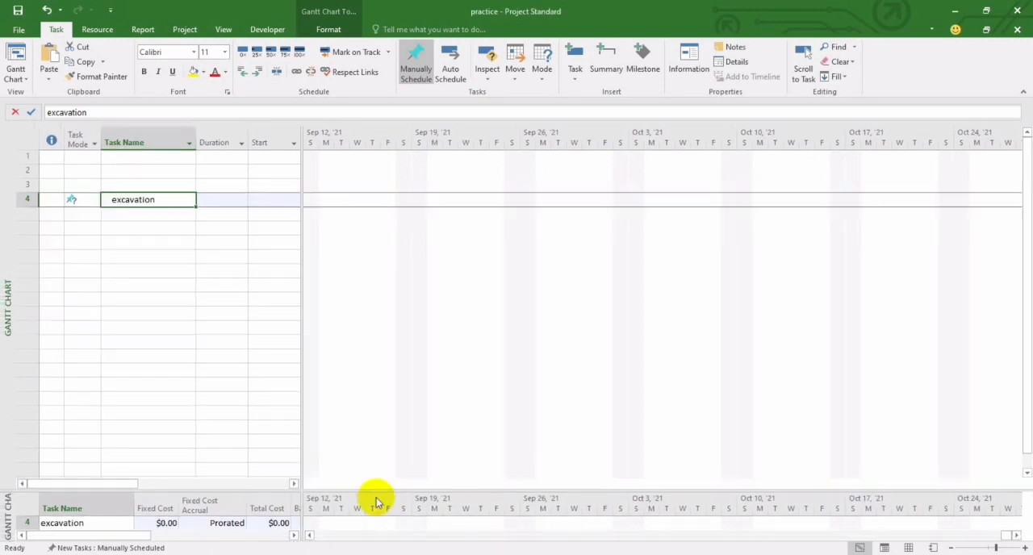
{"action": "left_click", "coordinate": [117, 31]}
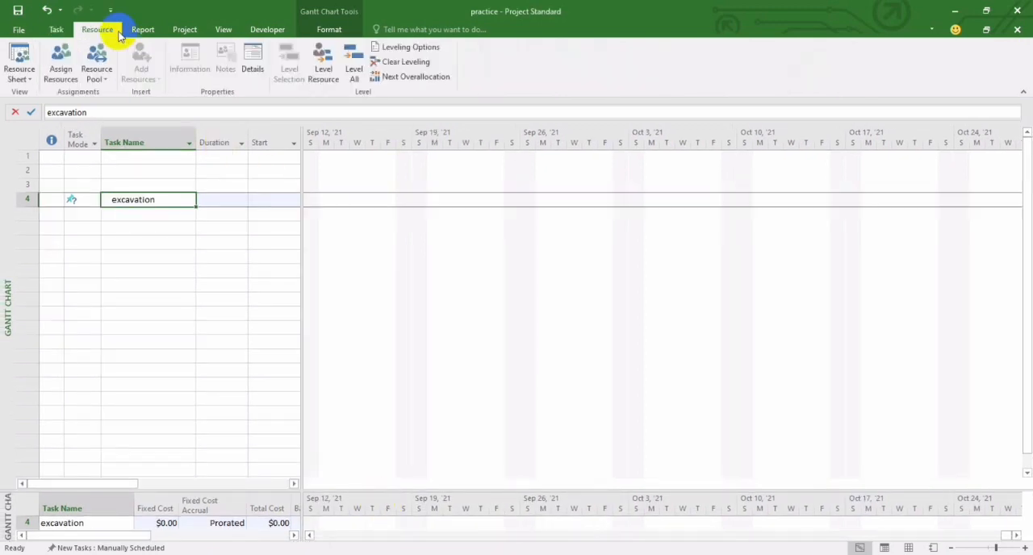
{"action": "left_click", "coordinate": [62, 30]}
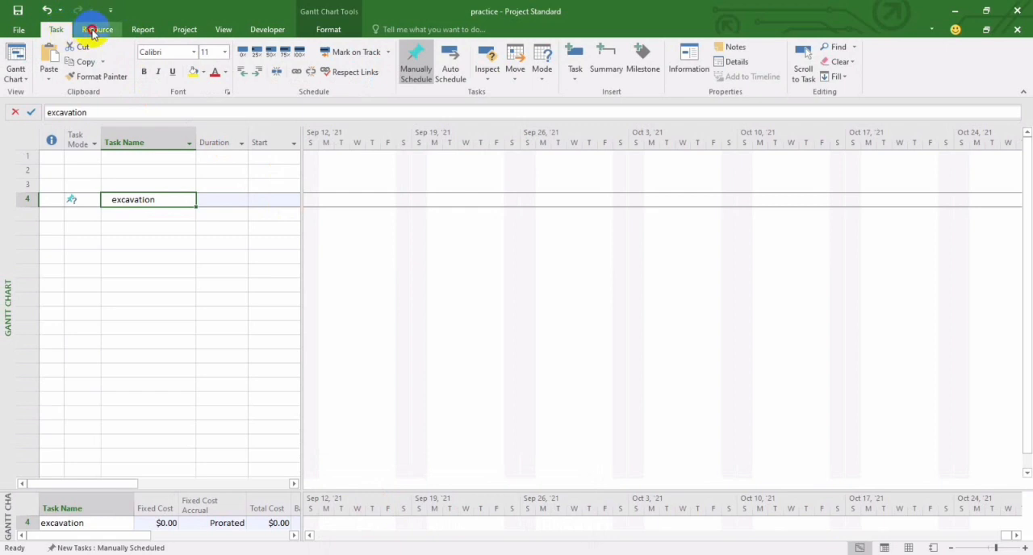
{"action": "left_click", "coordinate": [87, 30]}
{"action": "left_click", "coordinate": [58, 31]}
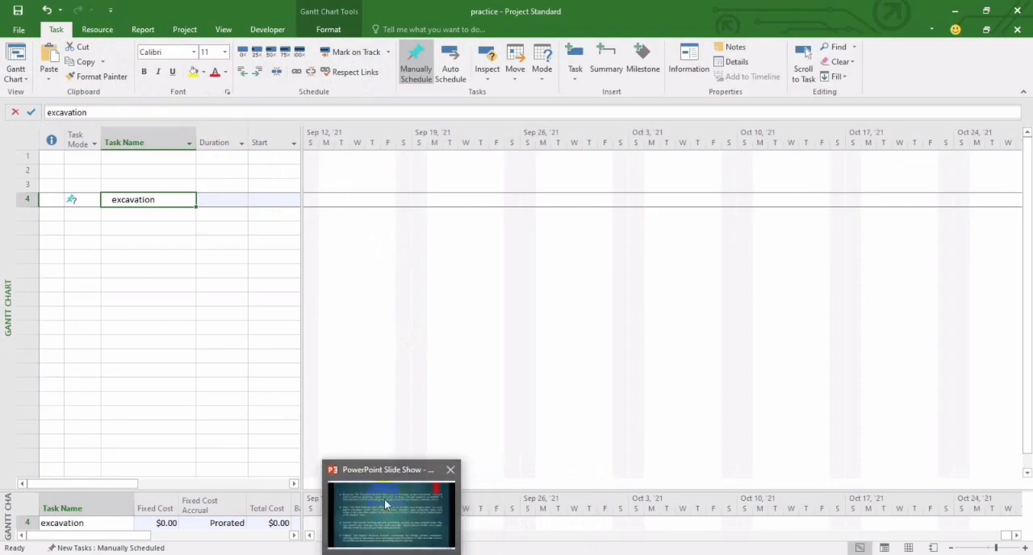
Step: Return to the slide show and advance to the slide on Resource Sheet, Task Usage, Network Diagram and Tracking Gantt
{"action": "left_click", "coordinate": [384, 499]}
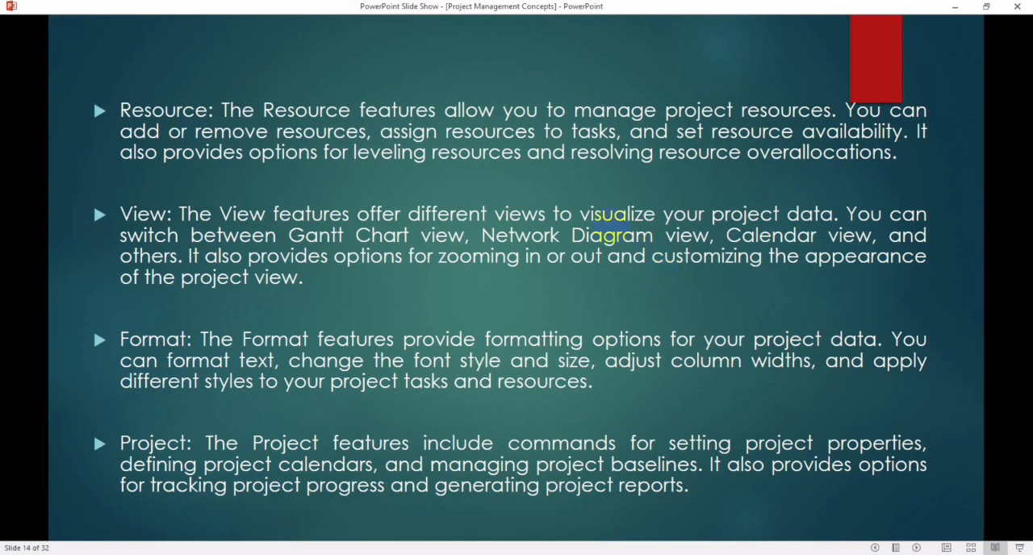
{"action": "key", "text": "Right"}
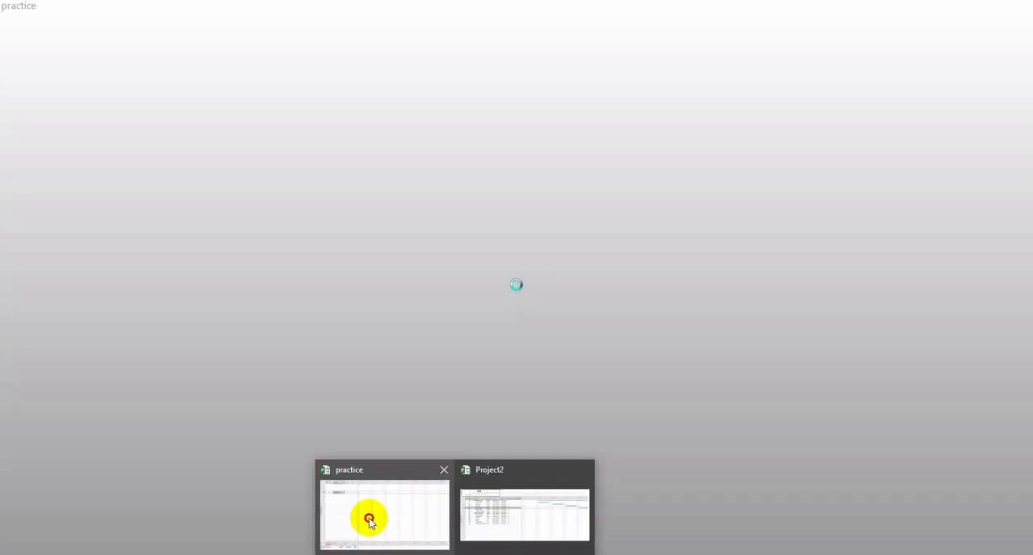
Step: Switch to the practice project and change its main view to the Resource Sheet
{"action": "left_click", "coordinate": [369, 520]}
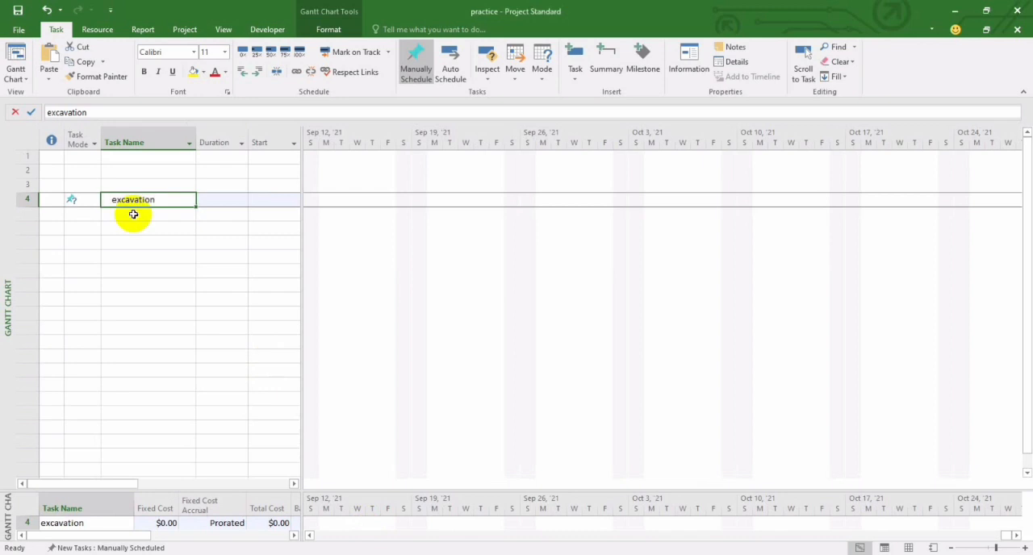
{"action": "left_click", "coordinate": [94, 30]}
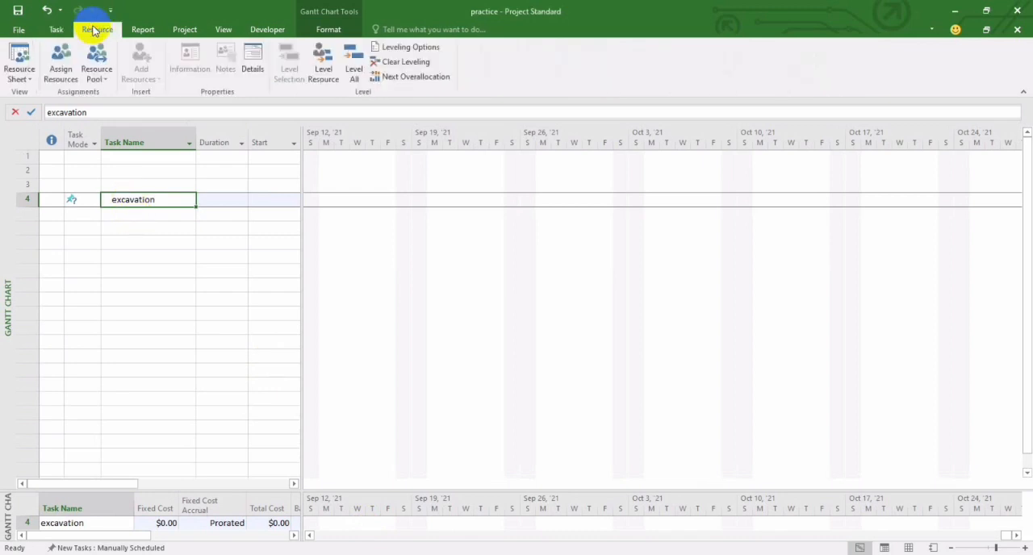
{"action": "left_click", "coordinate": [25, 71]}
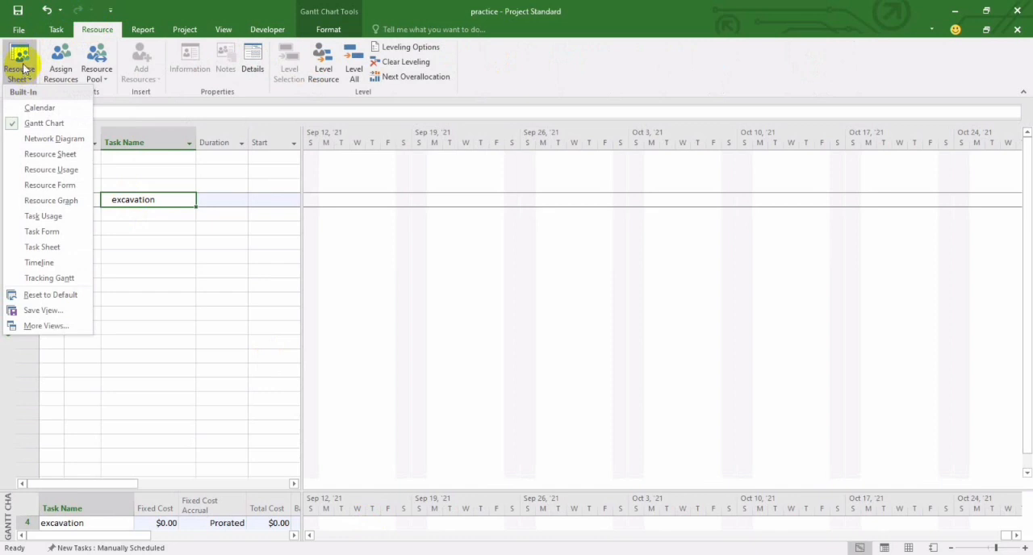
{"action": "left_click", "coordinate": [32, 156]}
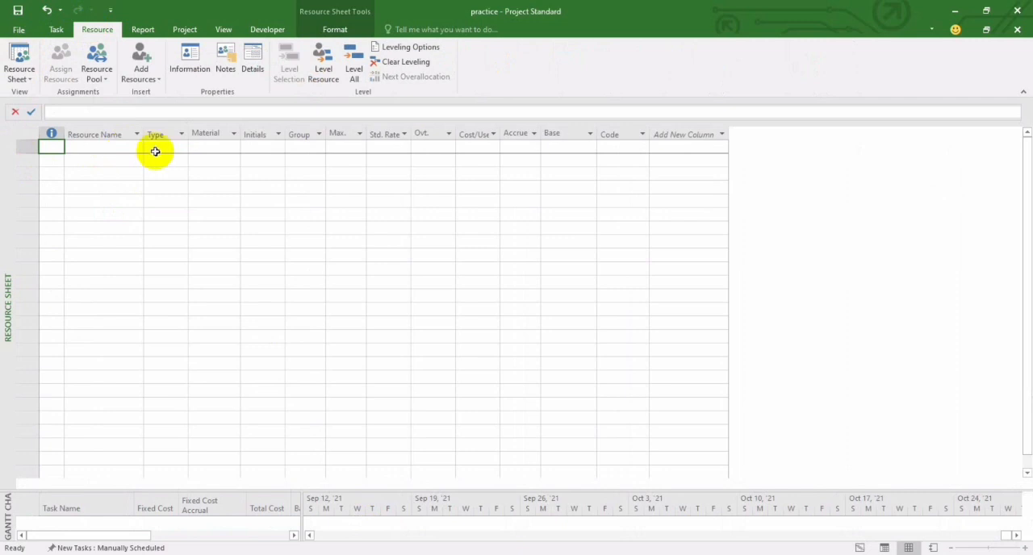
Step: Look over the Project commands and return to the slide show to review the Project and Resource Sheet feature descriptions
{"action": "left_click", "coordinate": [184, 30]}
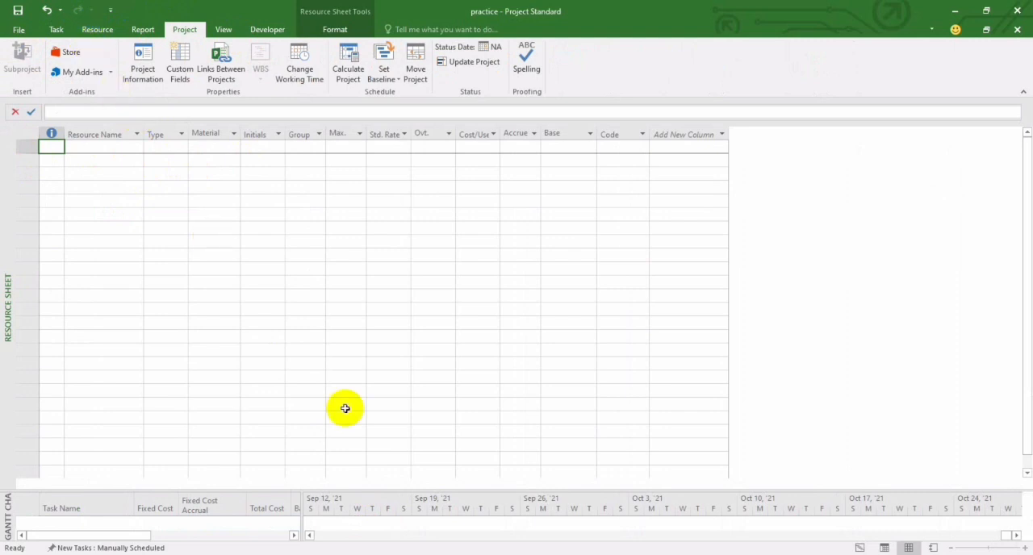
{"action": "mouse_move", "coordinate": [384, 506]}
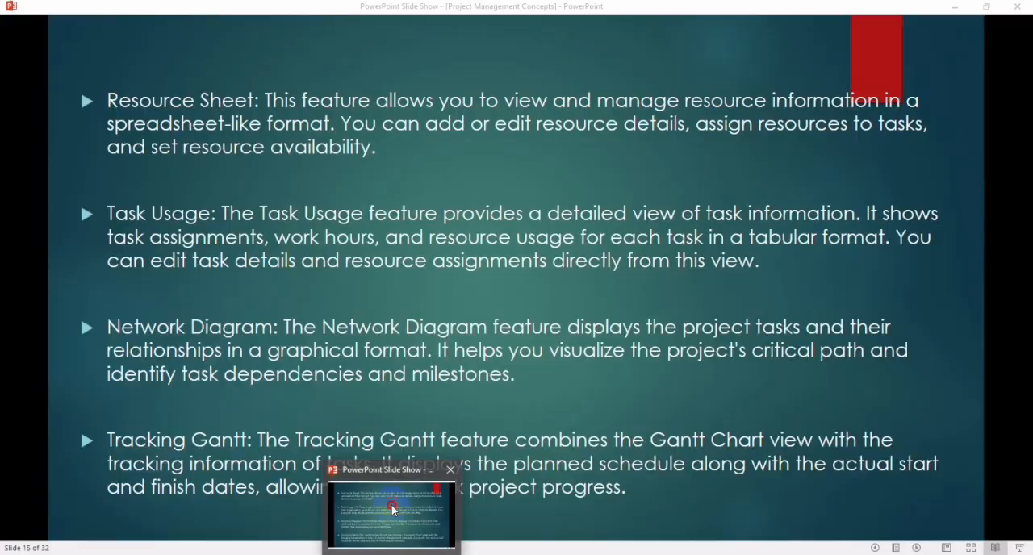
{"action": "left_click", "coordinate": [381, 504]}
{"action": "key", "text": "Left"}
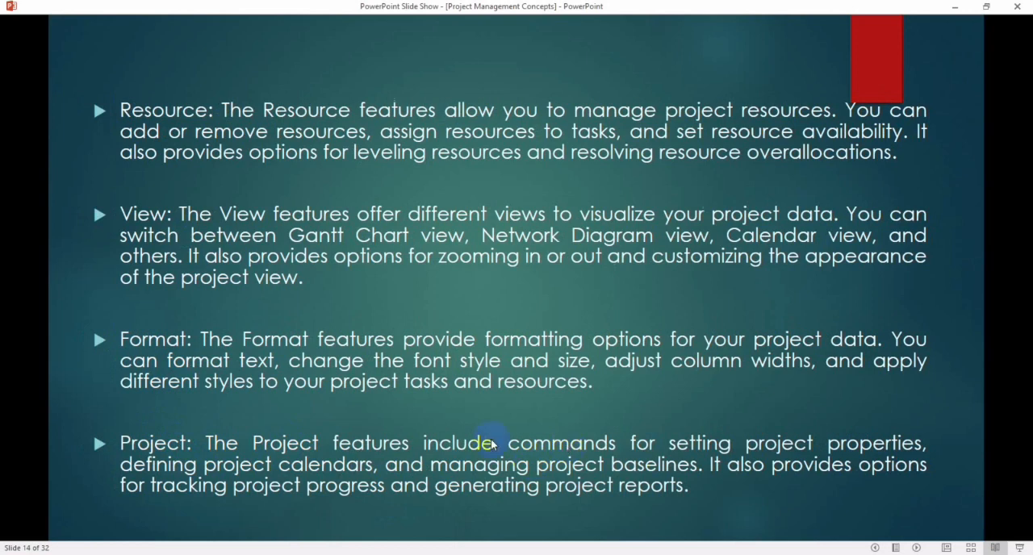
{"action": "key", "text": "Right"}
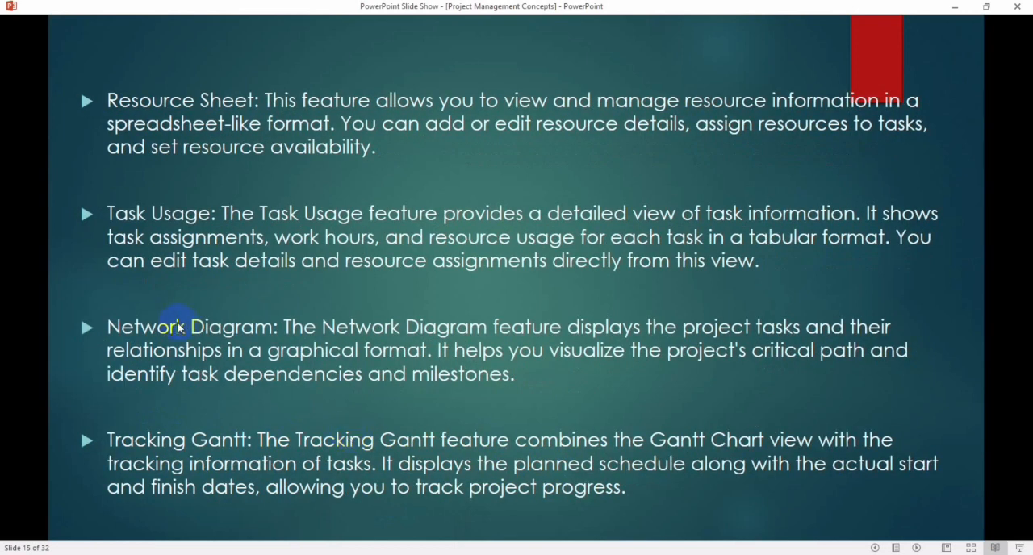
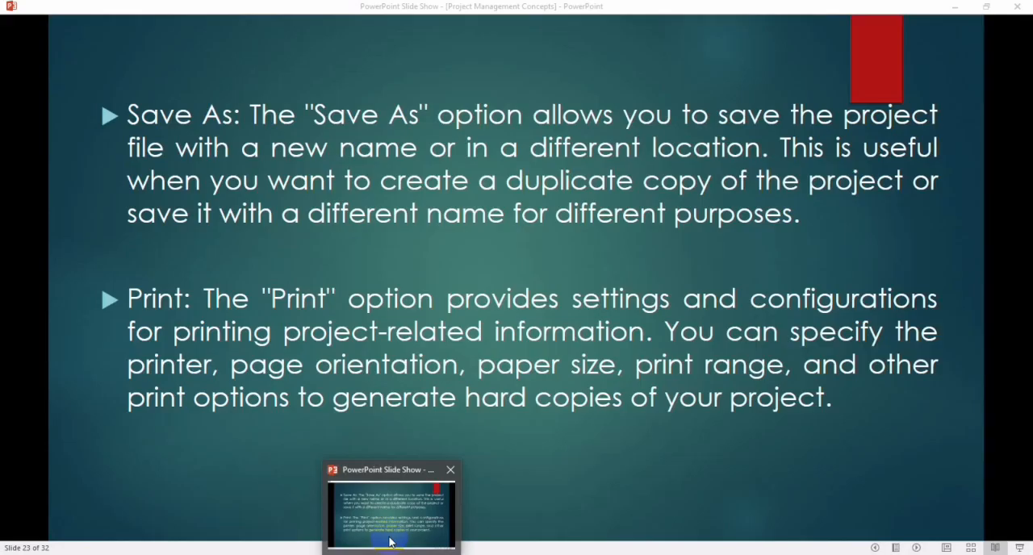
Step: Return to the slide show, advance to the slide on Options, and open the Project Options of Project2
{"action": "left_click", "coordinate": [392, 532]}
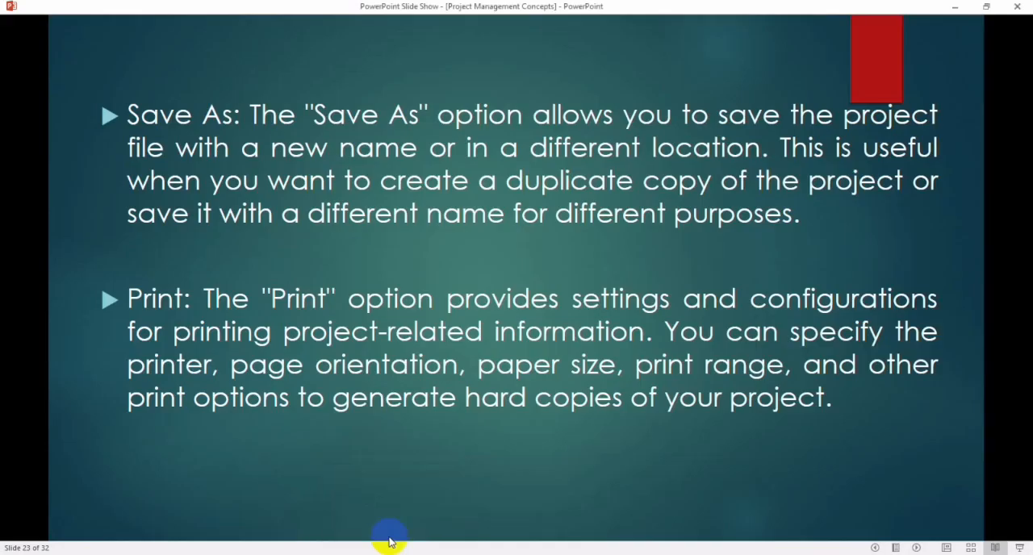
{"action": "left_click", "coordinate": [319, 455]}
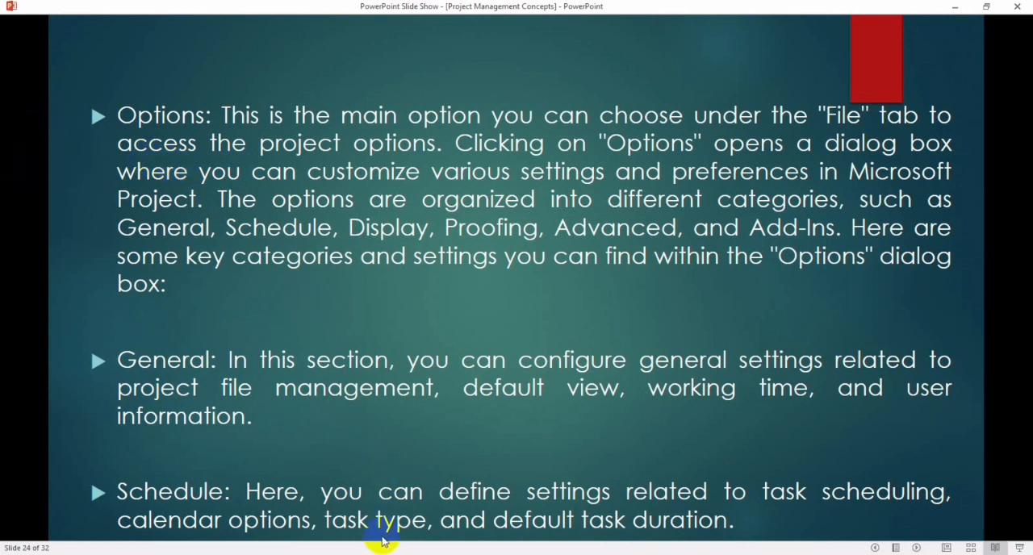
{"action": "left_click", "coordinate": [506, 527]}
{"action": "left_click", "coordinate": [7, 323]}
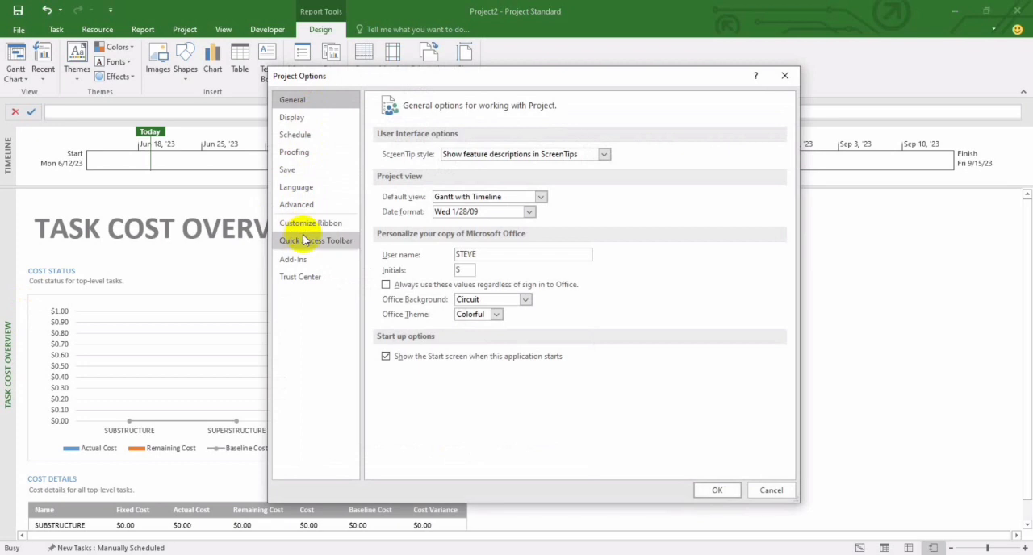
Step: Look over the Trust Center, Add-Ins and General options and return to the Options slide
{"action": "left_click", "coordinate": [301, 274]}
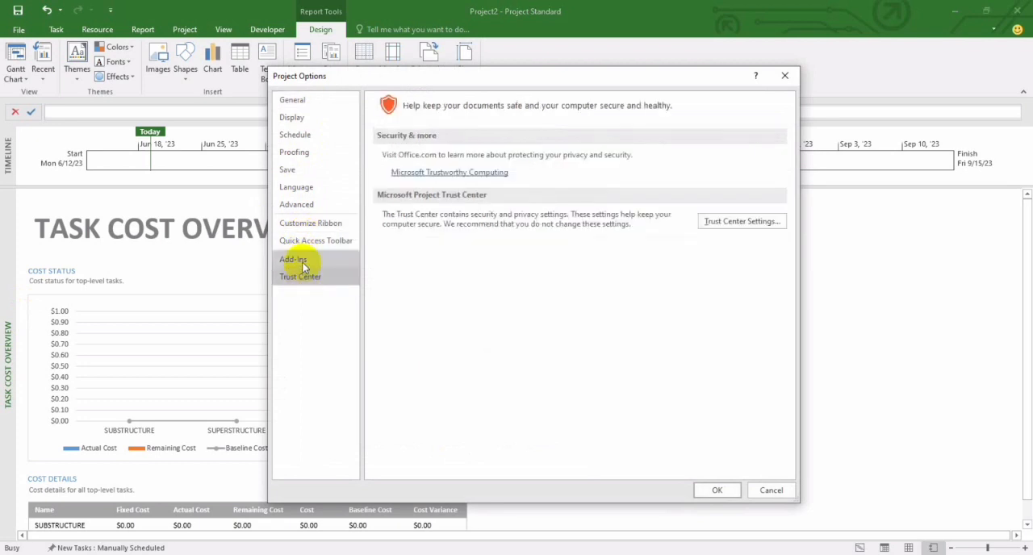
{"action": "left_click", "coordinate": [297, 260]}
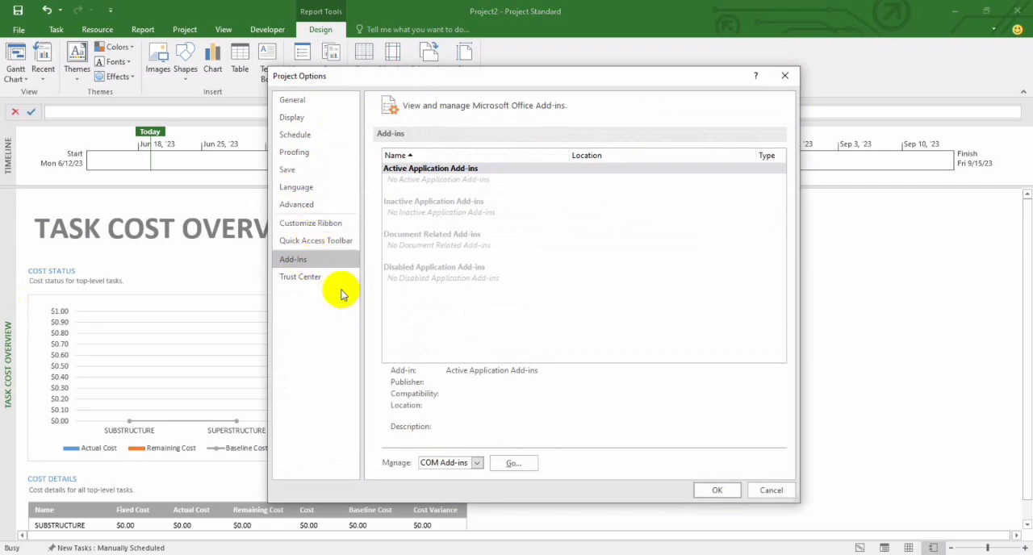
{"action": "left_click", "coordinate": [293, 101]}
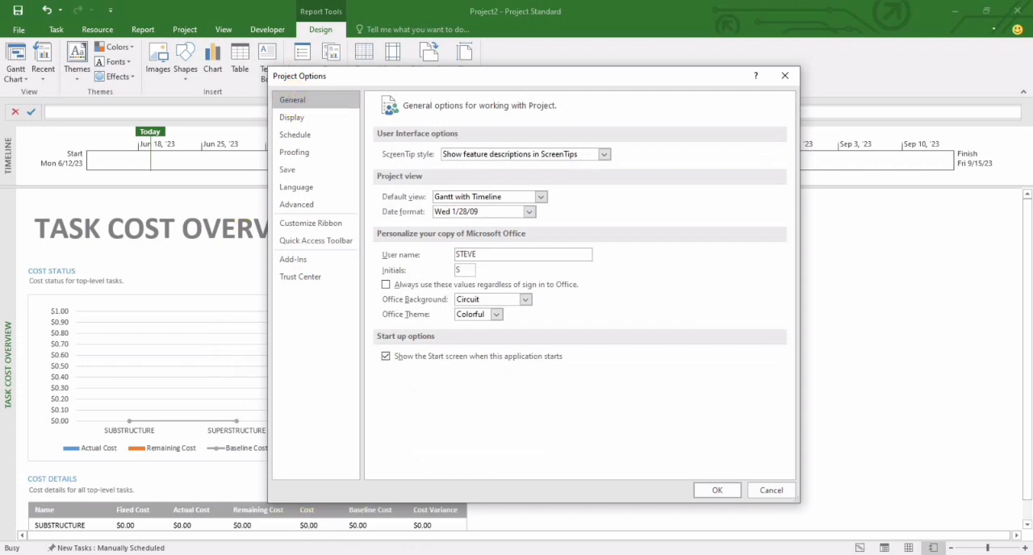
{"action": "left_click", "coordinate": [401, 525]}
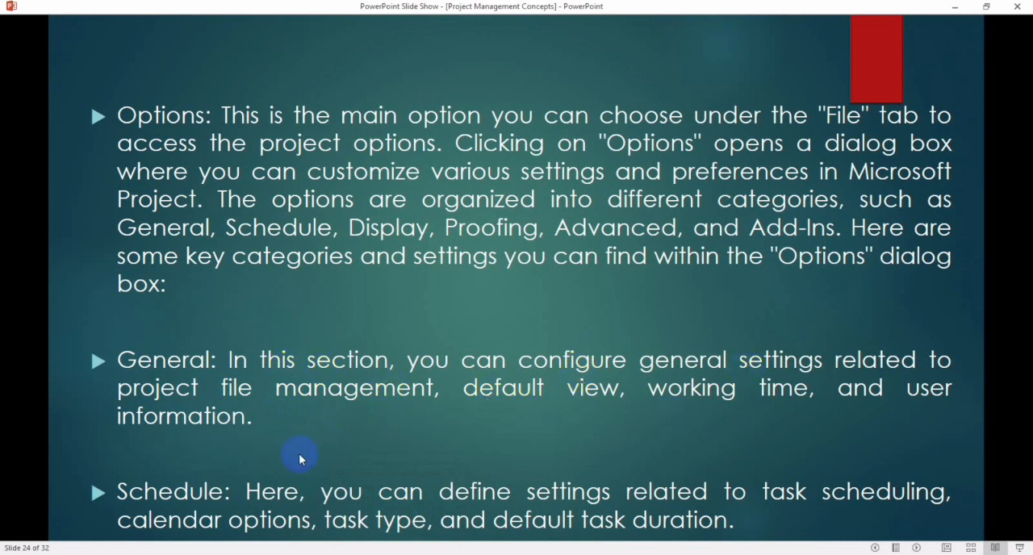
Step: Switch to Project2, examine its Display options, and return to the slide on General and Schedule options
{"action": "mouse_move", "coordinate": [423, 554]}
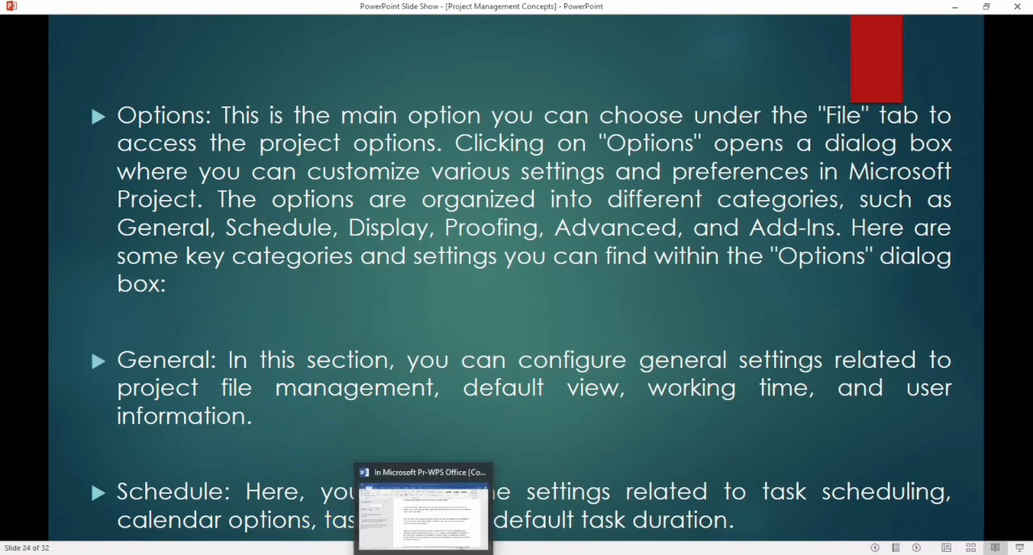
{"action": "left_click", "coordinate": [518, 482]}
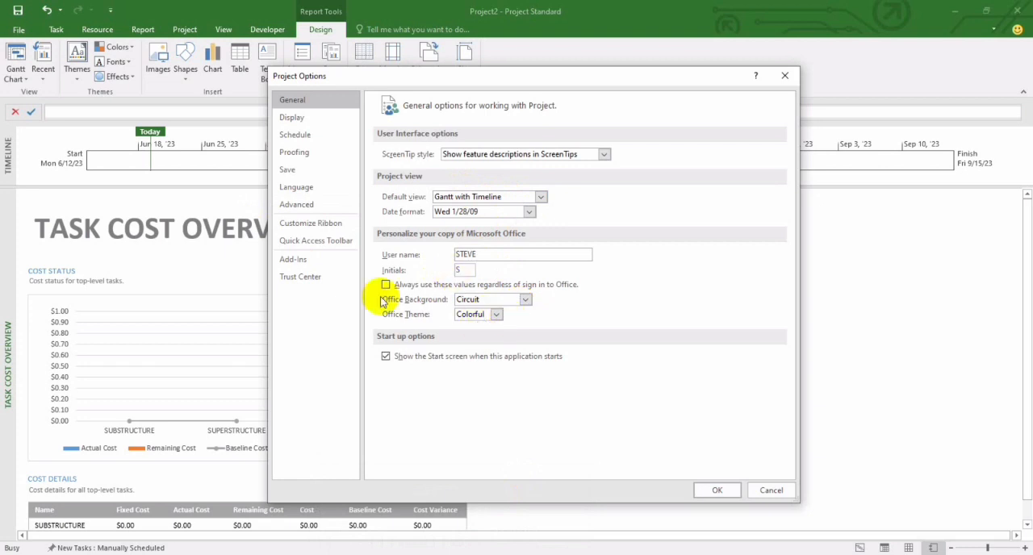
{"action": "left_click", "coordinate": [291, 118]}
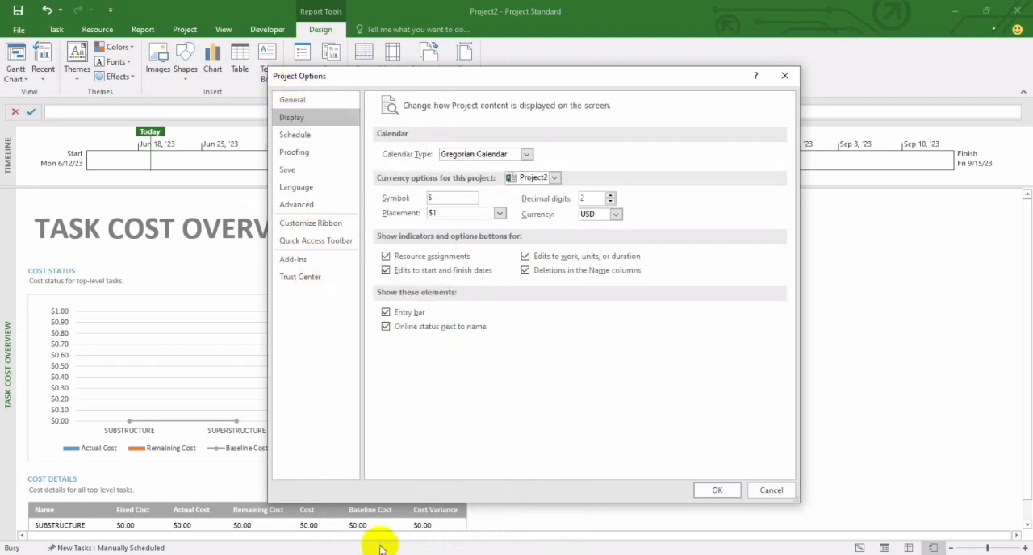
{"action": "mouse_move", "coordinate": [382, 554]}
{"action": "left_click", "coordinate": [383, 510]}
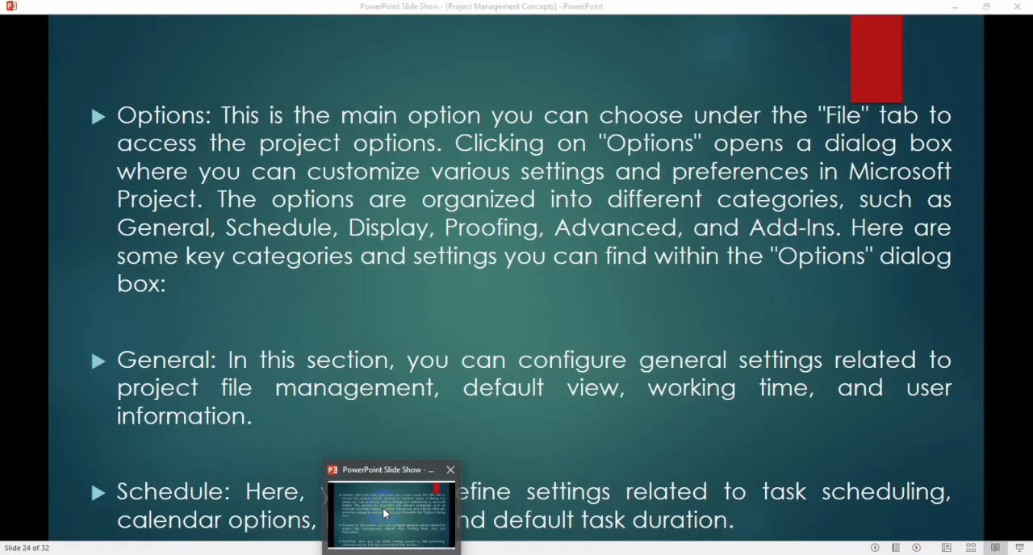
{"action": "left_click", "coordinate": [384, 513]}
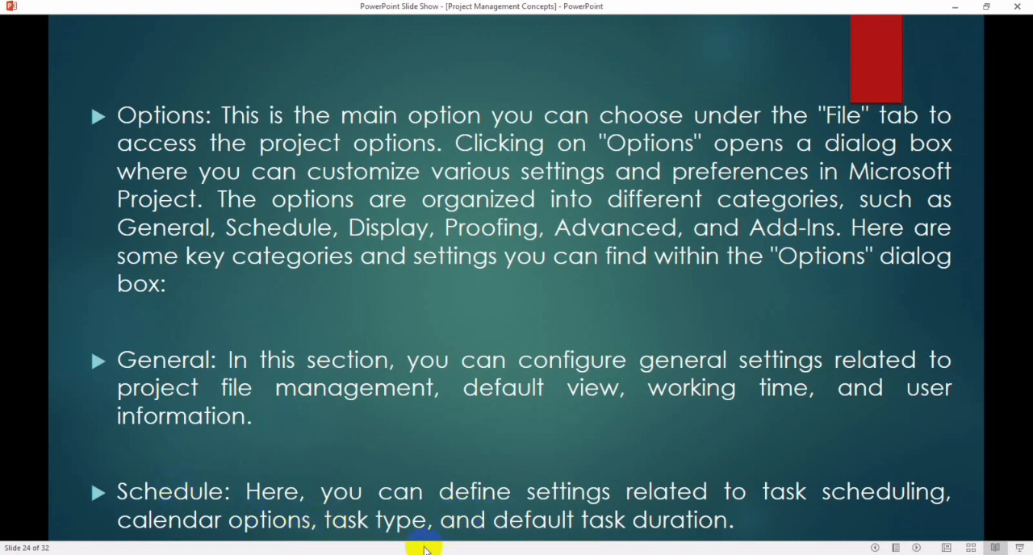
Step: Switch to Project2 and bring up the Schedule options
{"action": "mouse_move", "coordinate": [391, 552]}
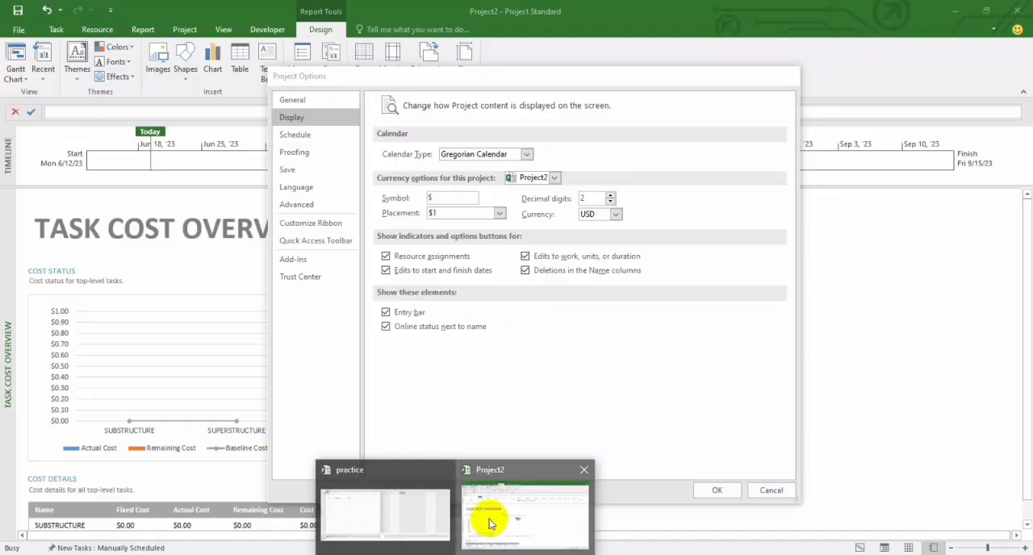
{"action": "left_click", "coordinate": [490, 524]}
{"action": "left_click", "coordinate": [316, 152]}
{"action": "left_click", "coordinate": [302, 134]}
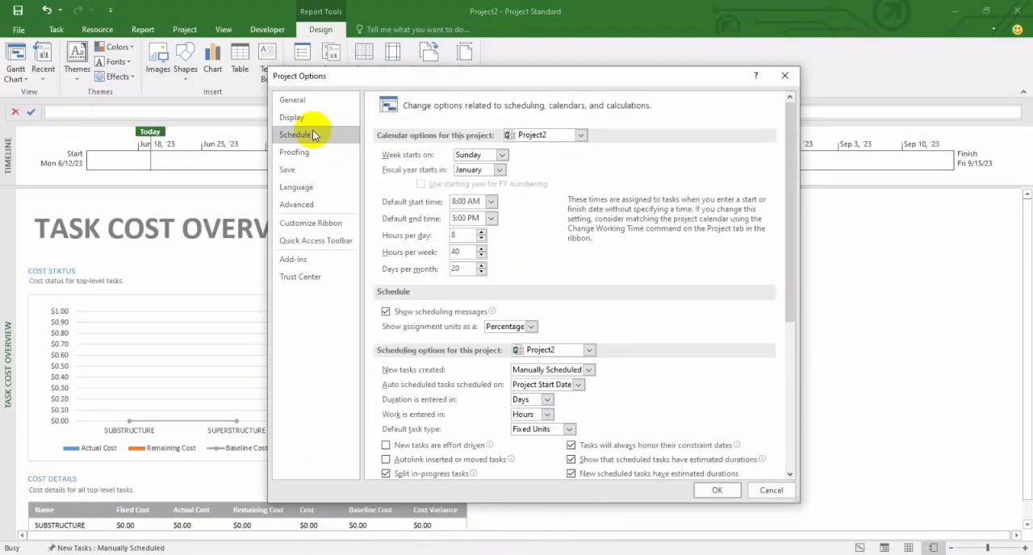
Step: Set the project's week to start on Monday and its fiscal year to start in March
{"action": "left_click", "coordinate": [484, 156]}
{"action": "left_click", "coordinate": [475, 180]}
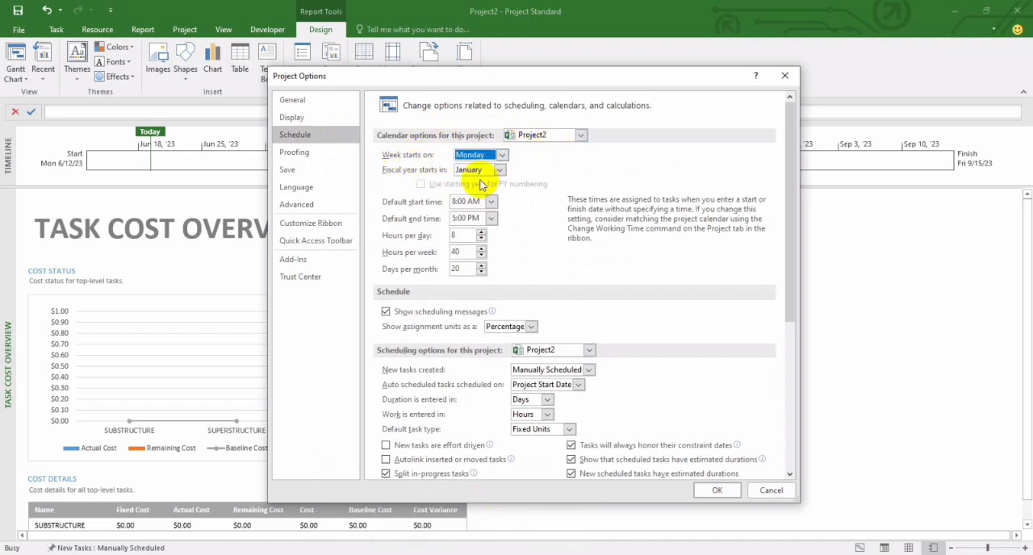
{"action": "left_click", "coordinate": [471, 171]}
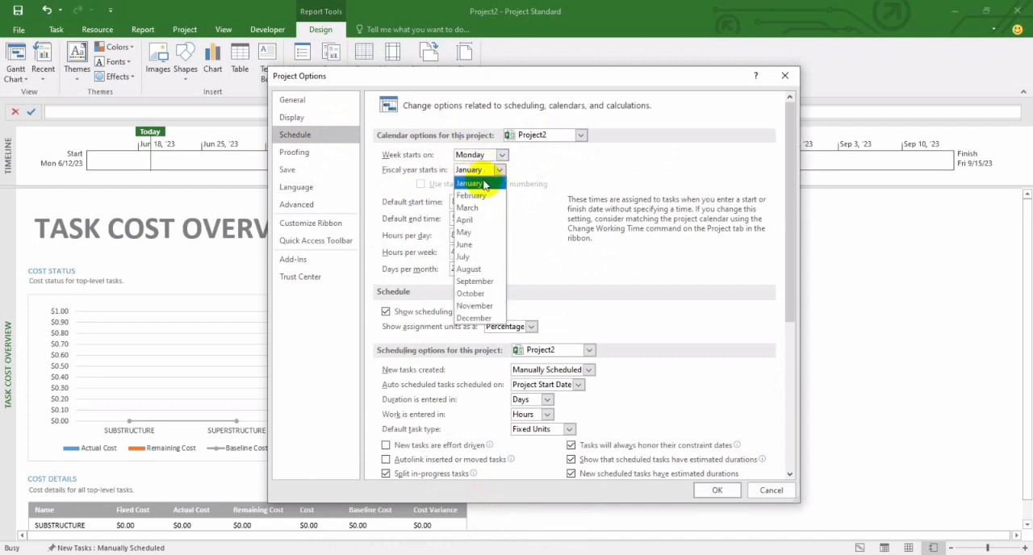
{"action": "left_click", "coordinate": [467, 212]}
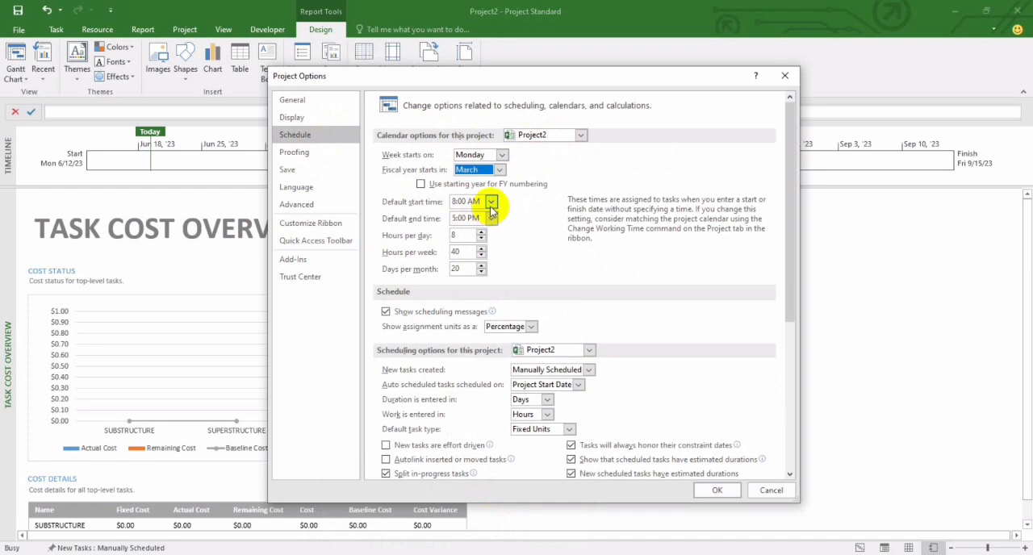
Step: Set the default start time to 9:00 AM and the default end time first to 3:00 PM, then to 12:00 PM
{"action": "left_click", "coordinate": [491, 202]}
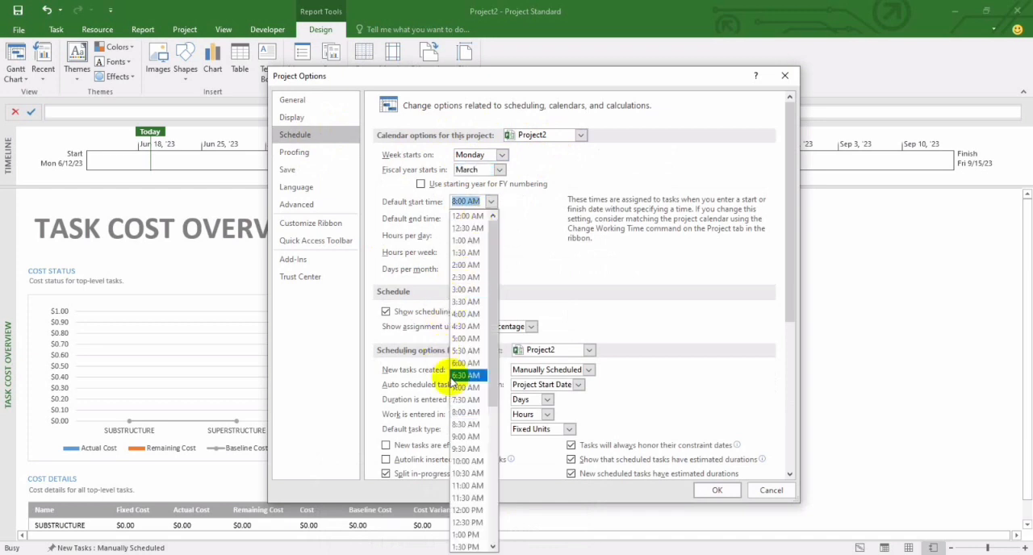
{"action": "left_click", "coordinate": [464, 436]}
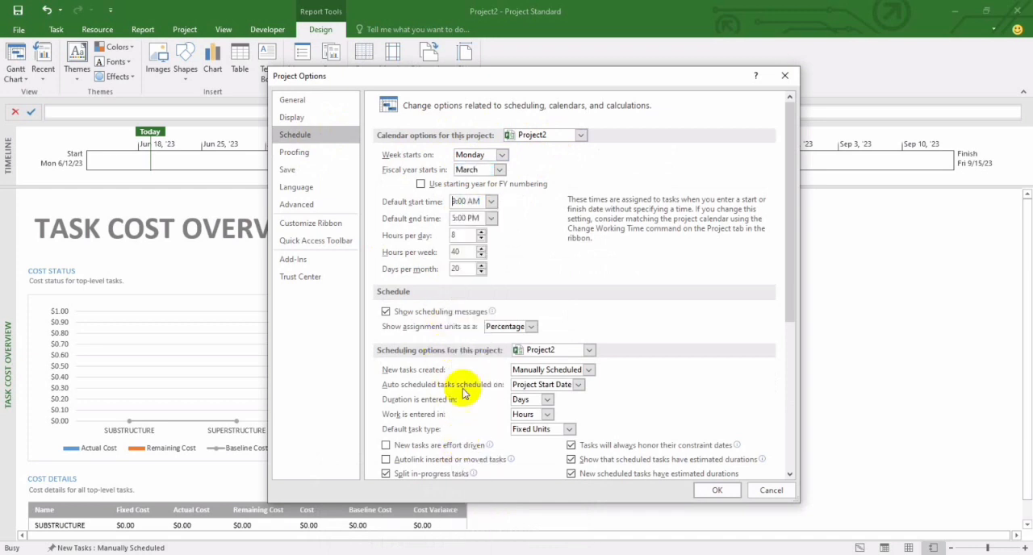
{"action": "left_click", "coordinate": [489, 219]}
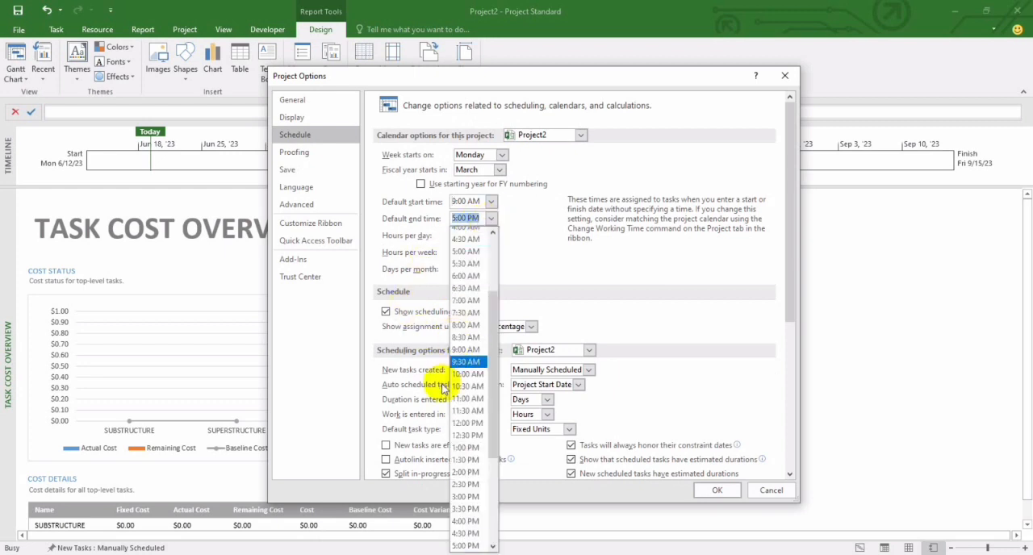
{"action": "left_click", "coordinate": [463, 496]}
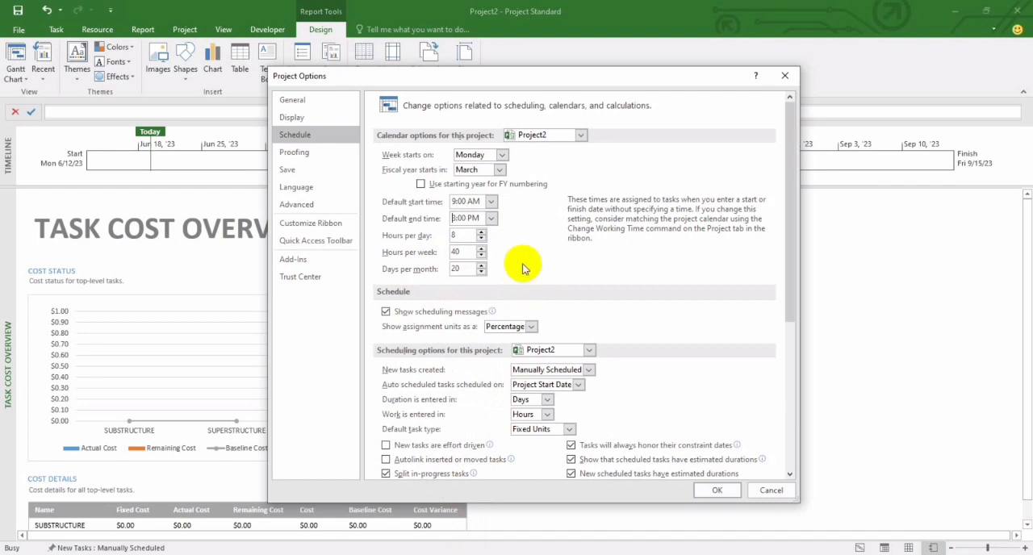
{"action": "left_click", "coordinate": [491, 218]}
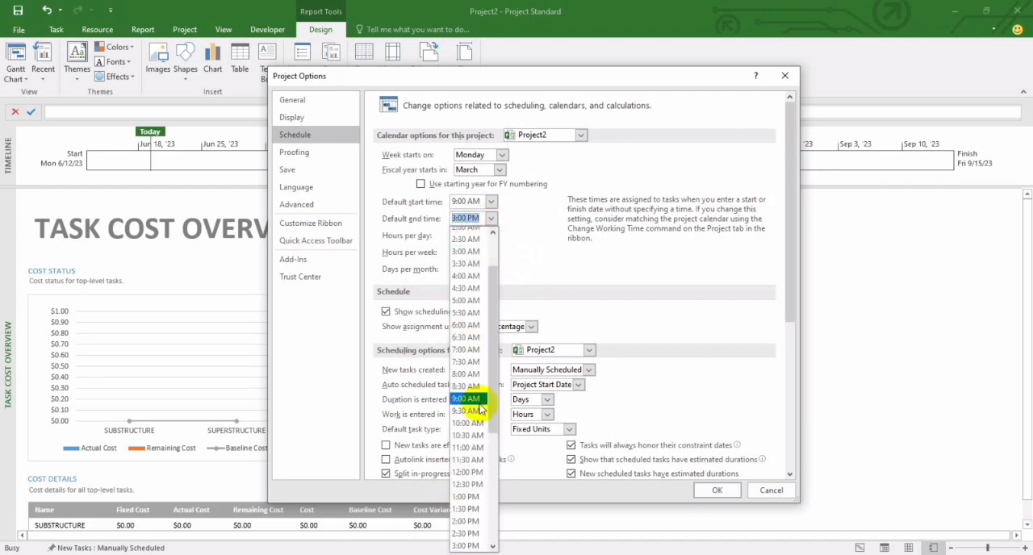
{"action": "left_click", "coordinate": [466, 474]}
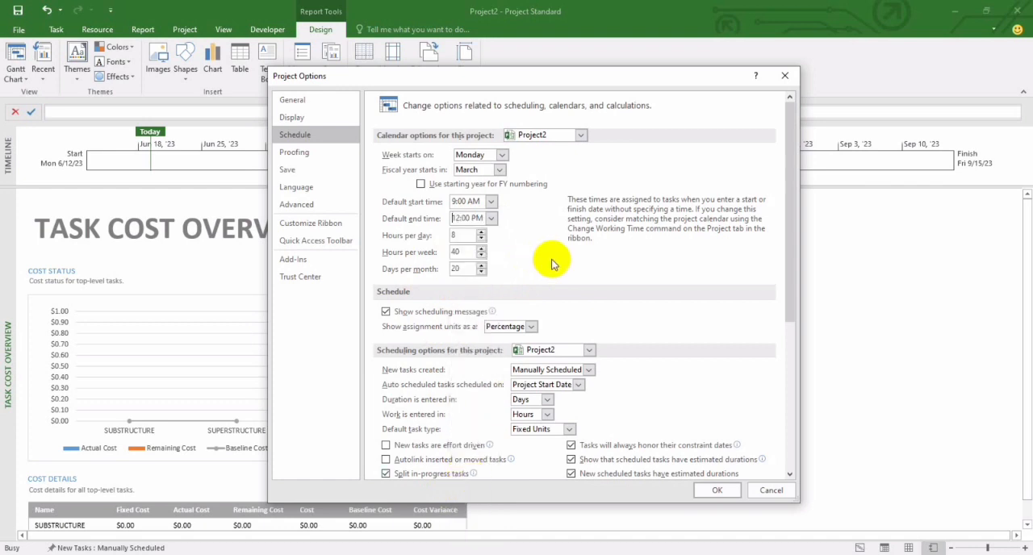
Step: Set the hours per day to 5, apply the schedule options, and undo back to the Gantt Chart
{"action": "left_click", "coordinate": [480, 242]}
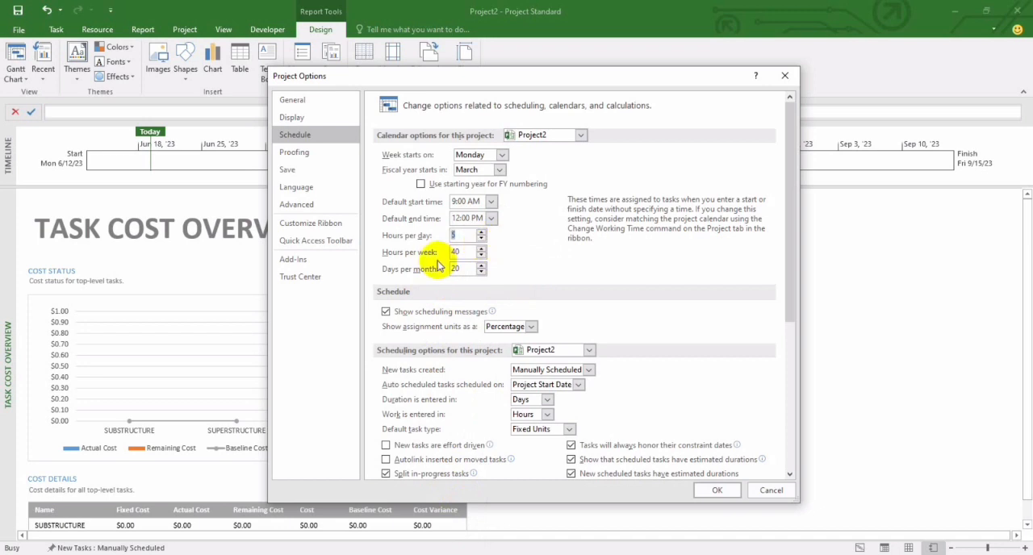
{"action": "key", "text": "Return"}
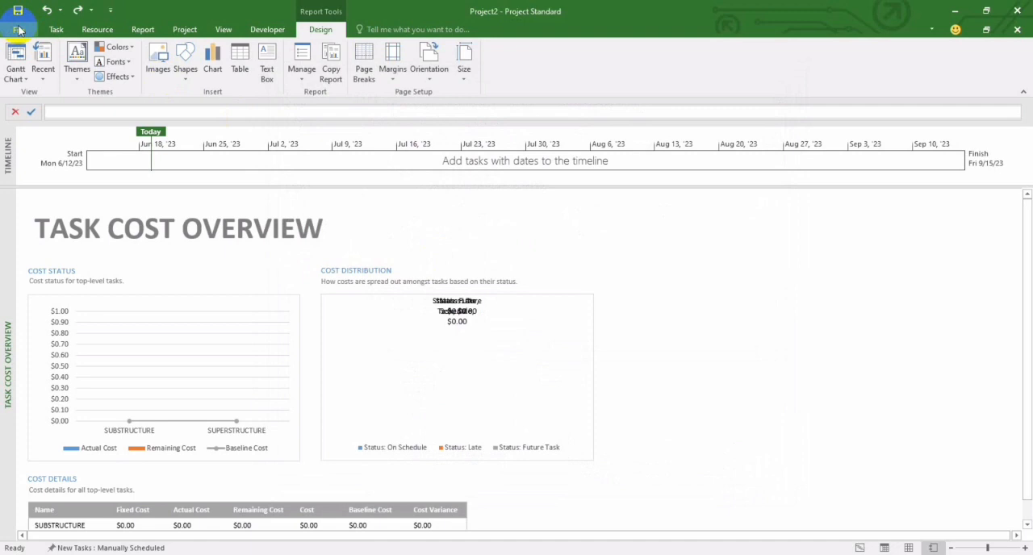
{"action": "left_click", "coordinate": [47, 10]}
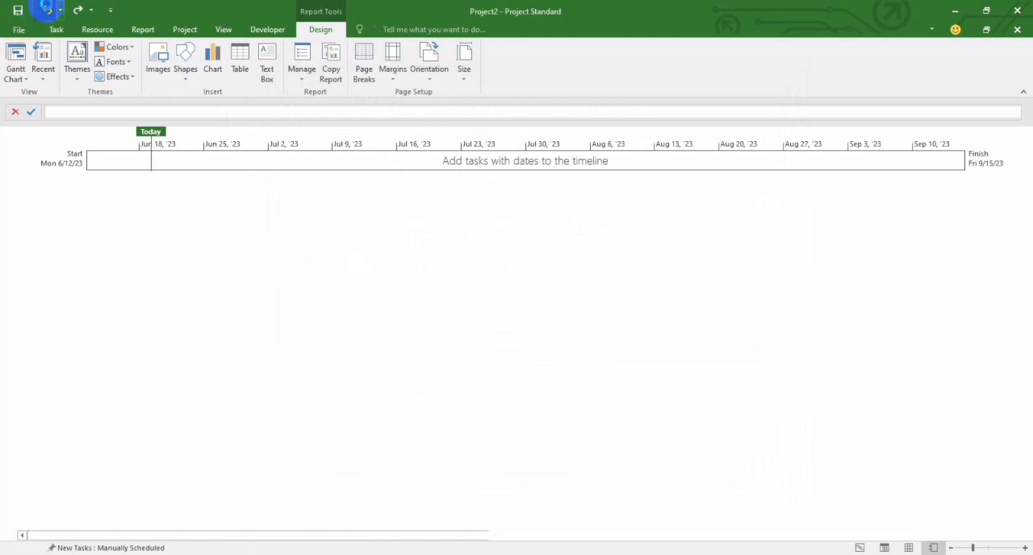
{"action": "left_click", "coordinate": [47, 10]}
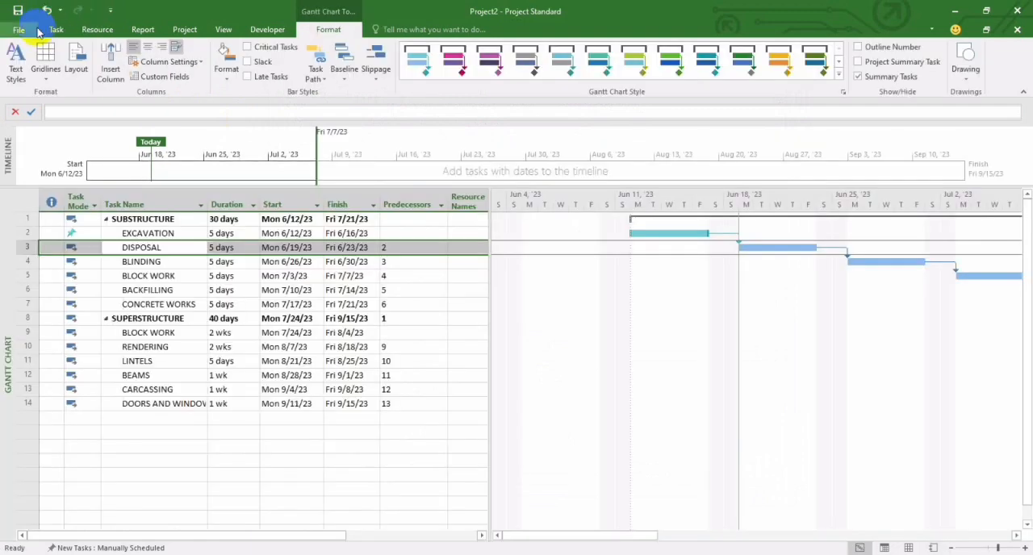
Step: Open the Proofing options of Project2 and return to the slide show for the Display, Proofing, Advanced and Add-Ins descriptions
{"action": "left_click", "coordinate": [28, 31]}
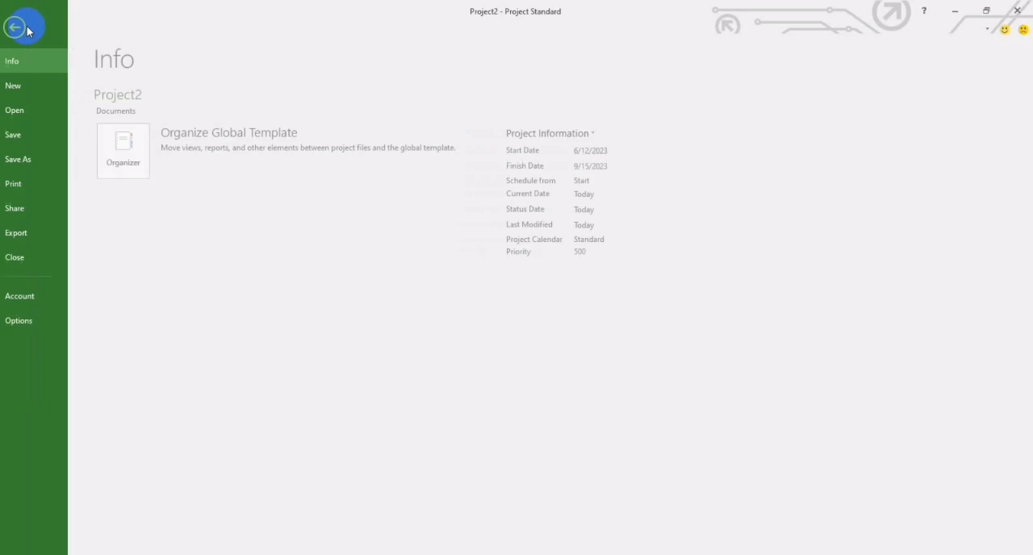
{"action": "left_click", "coordinate": [32, 316]}
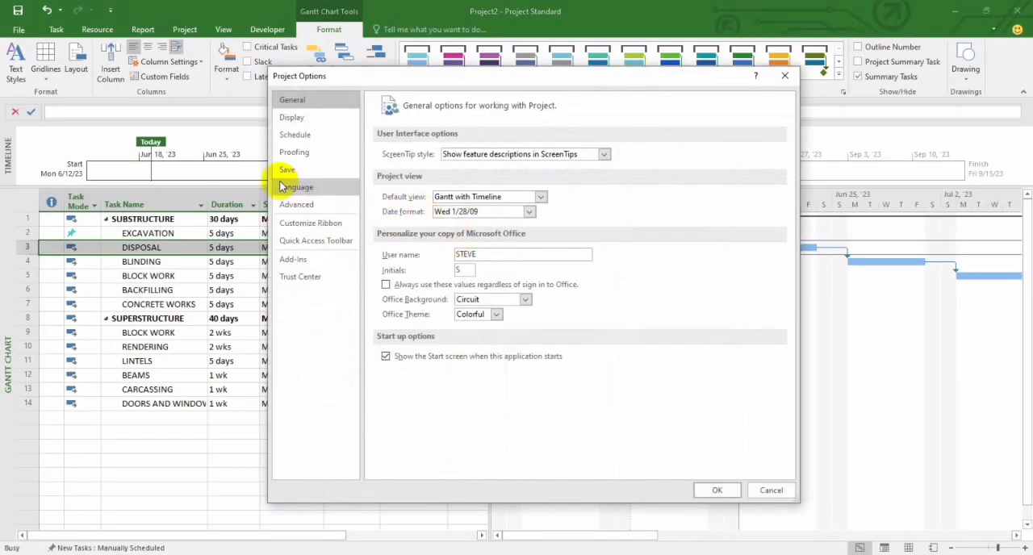
{"action": "left_click", "coordinate": [294, 151]}
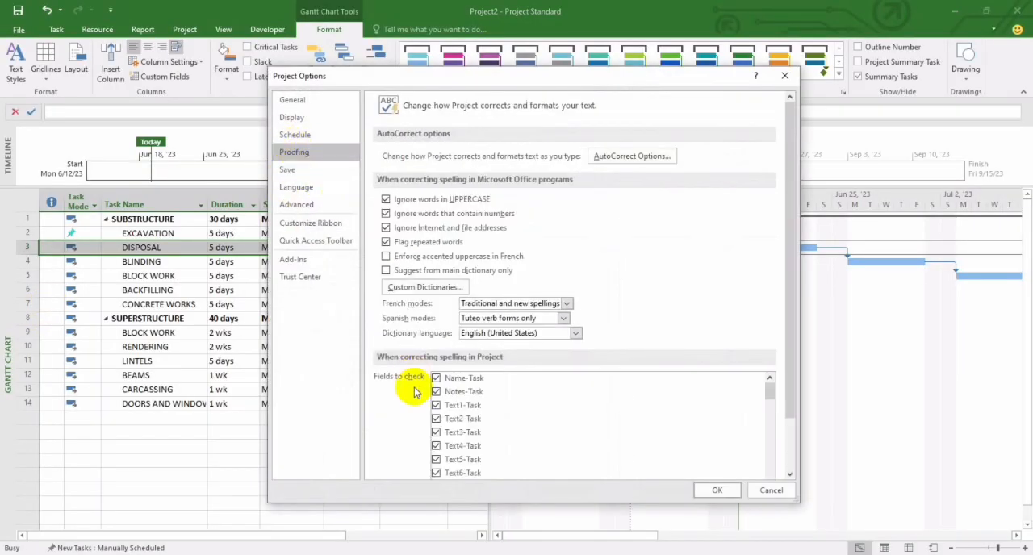
{"action": "left_click", "coordinate": [381, 487]}
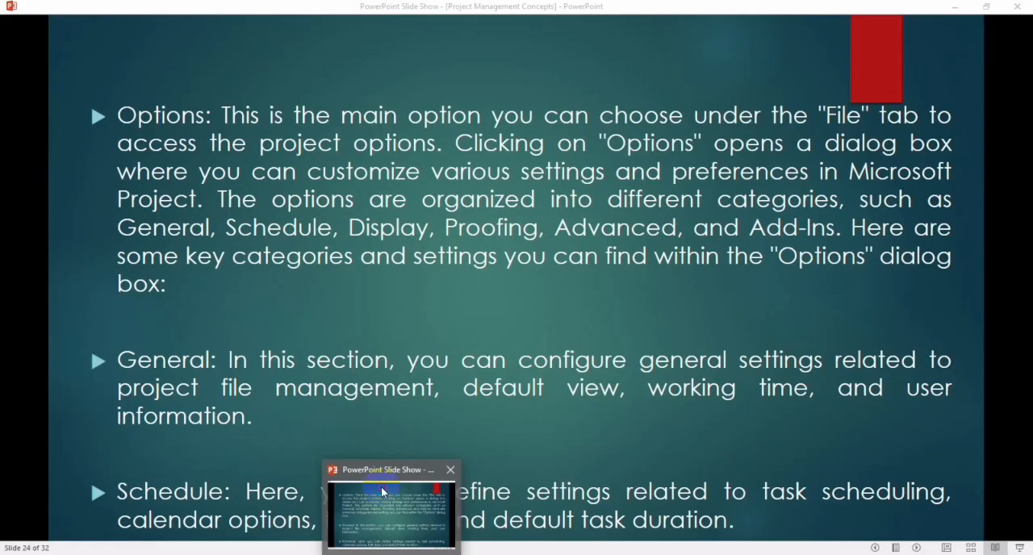
{"action": "left_click", "coordinate": [383, 488]}
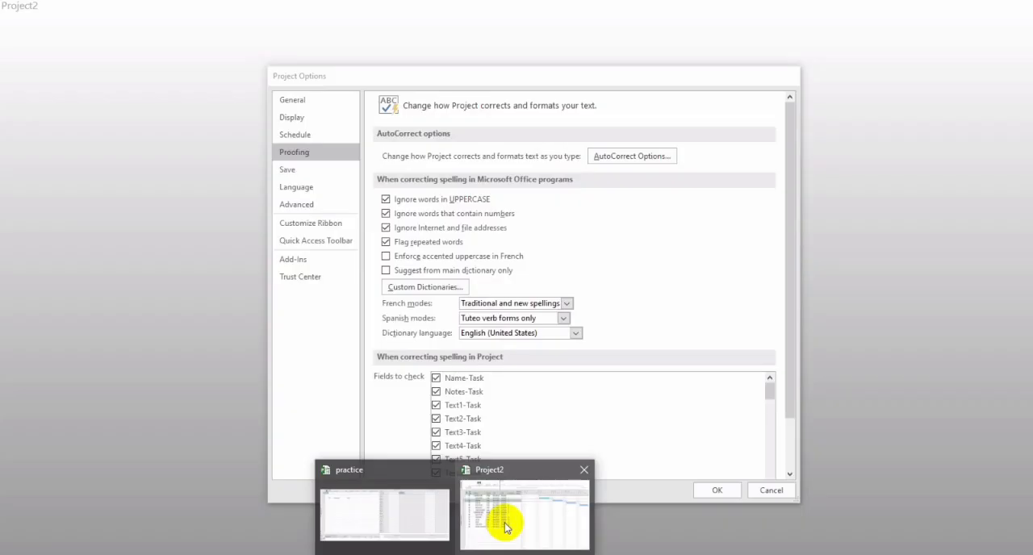
Step: Switch back to Project2 and browse the available dictionary languages in the Proofing options without choosing another one
{"action": "left_click", "coordinate": [502, 520]}
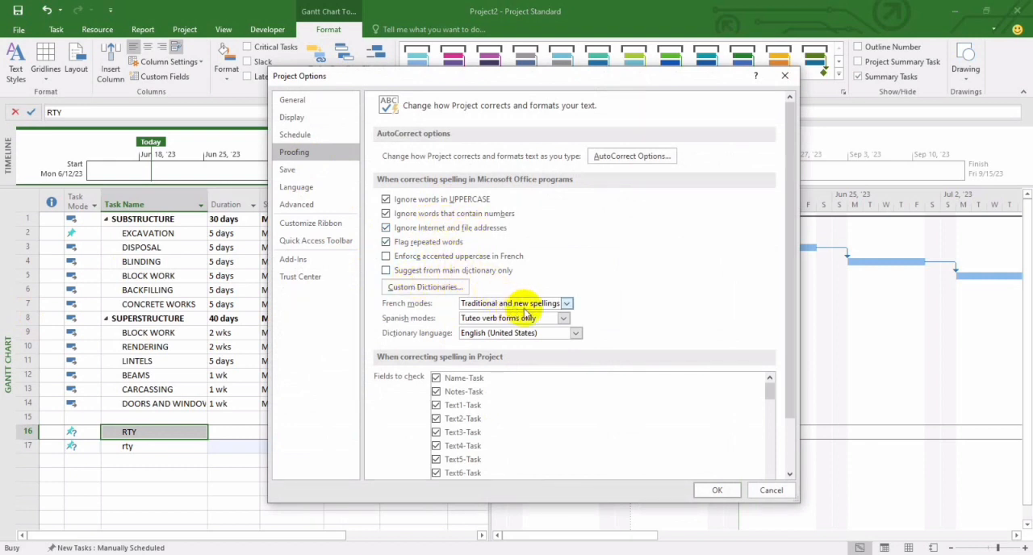
{"action": "left_click", "coordinate": [575, 333]}
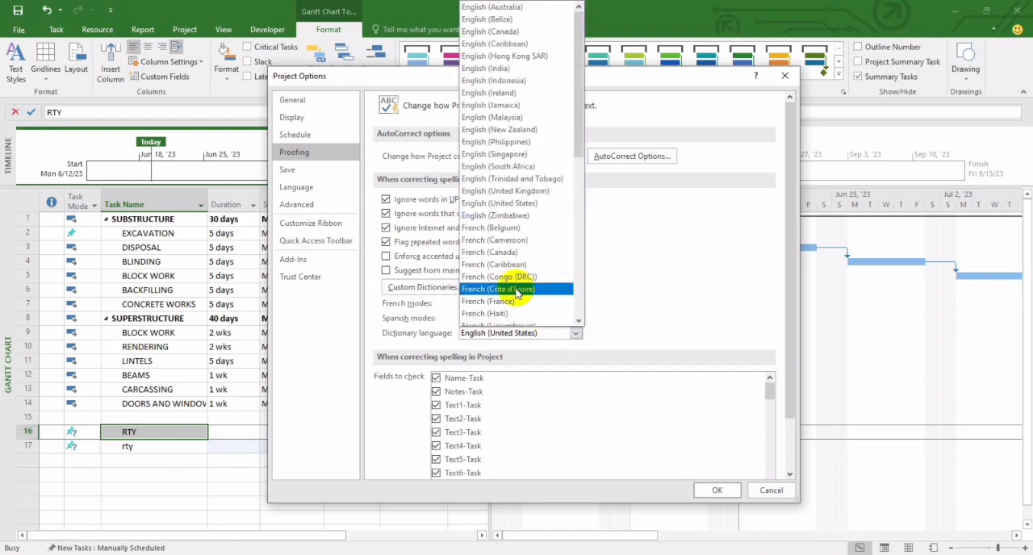
{"action": "left_click_drag", "start_coordinate": [574, 141], "coordinate": [572, 248]}
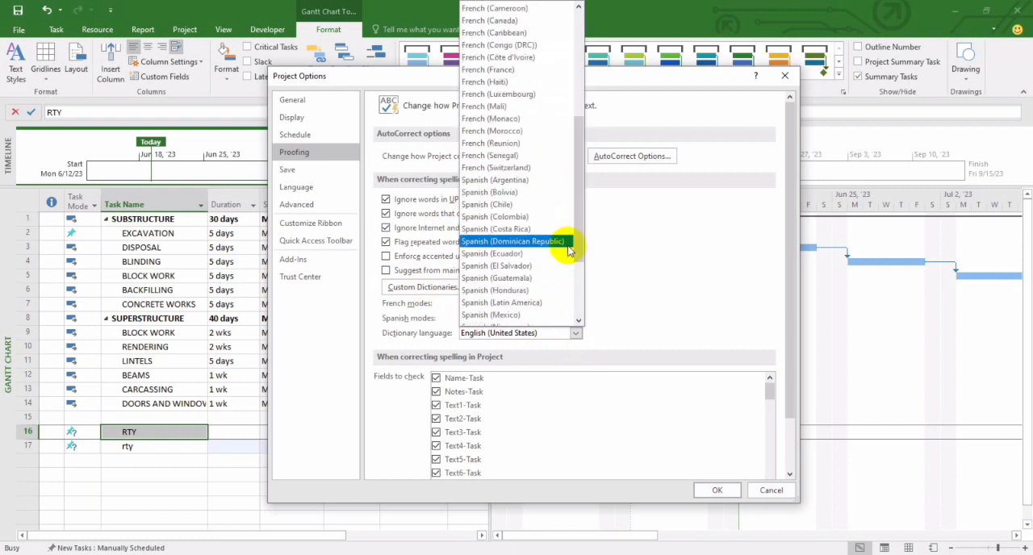
{"action": "left_click", "coordinate": [684, 314]}
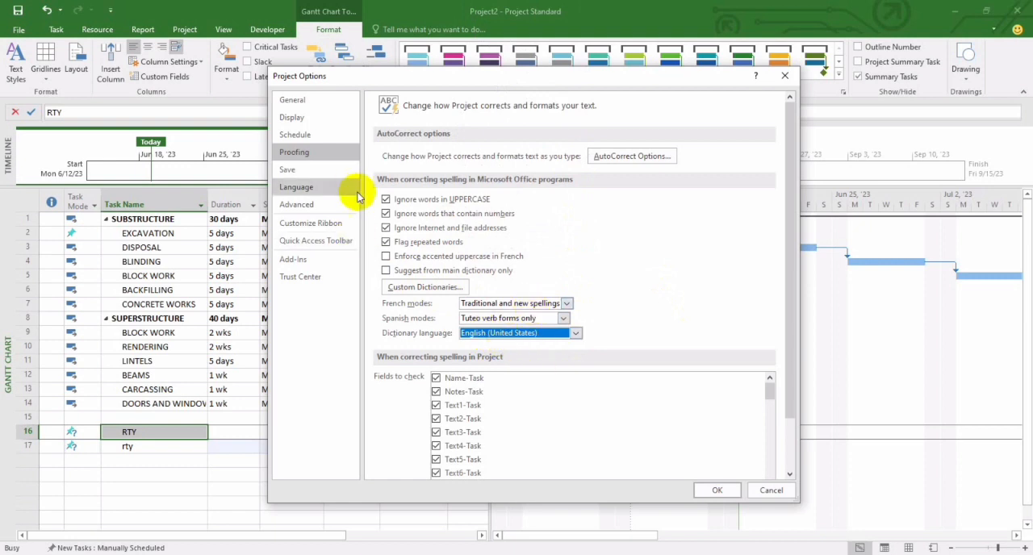
Step: Open the Save options and view the available file formats for saving projects, keeping Project (*.mpp)
{"action": "left_click", "coordinate": [342, 173]}
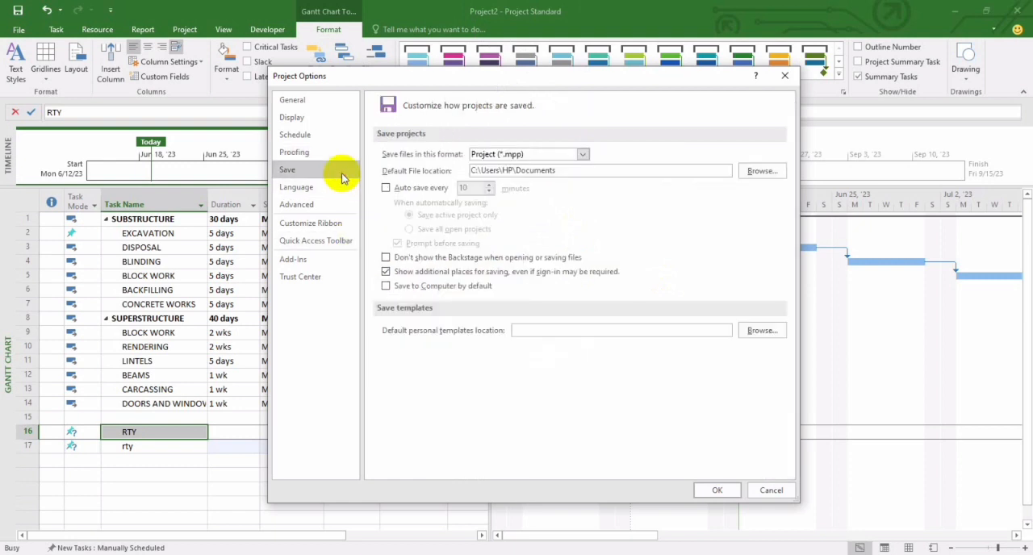
{"action": "left_click", "coordinate": [503, 154]}
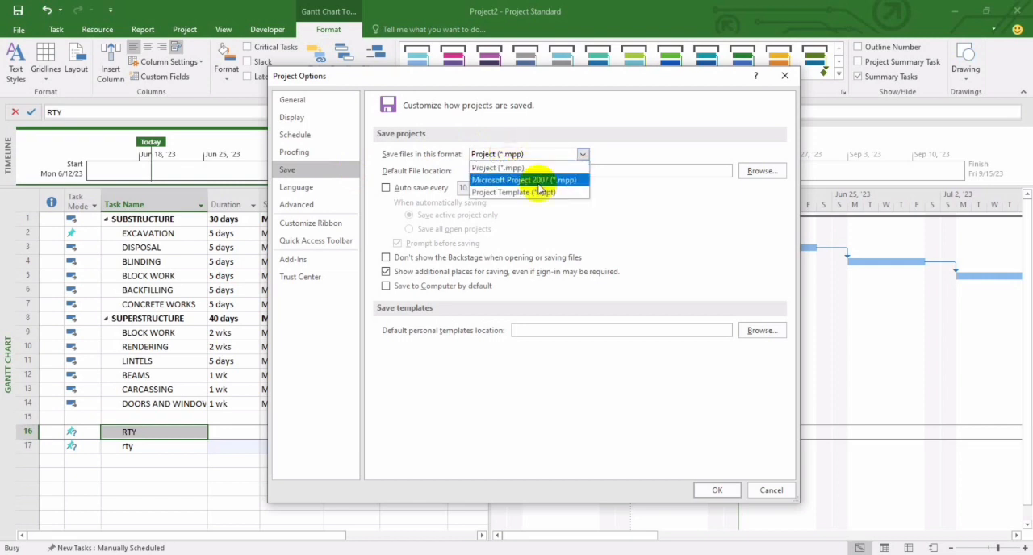
{"action": "left_click", "coordinate": [620, 203]}
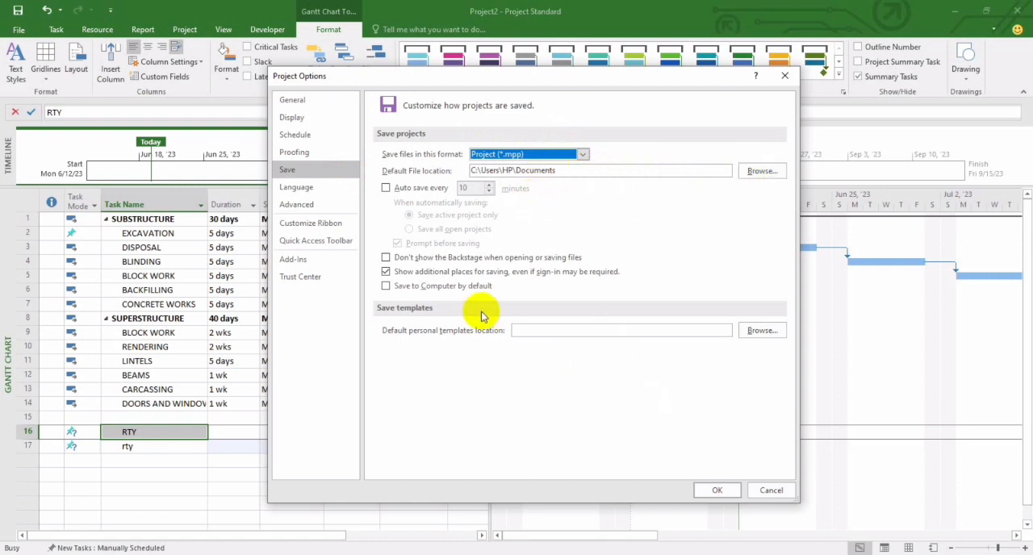
Step: Review the Language, Customize Ribbon, Quick Access Toolbar and Add-Ins categories of Project Options
{"action": "left_click", "coordinate": [319, 195]}
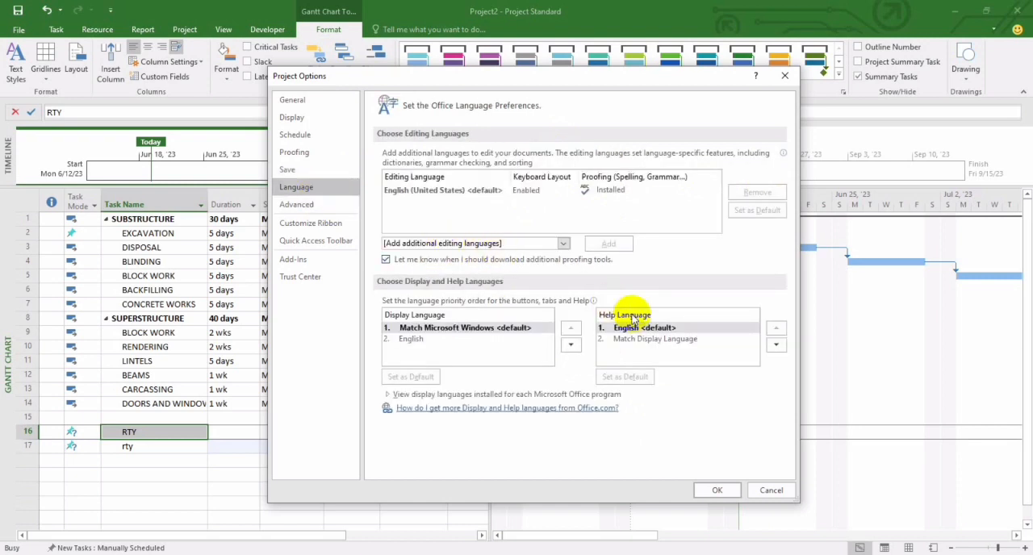
{"action": "left_click", "coordinate": [330, 224]}
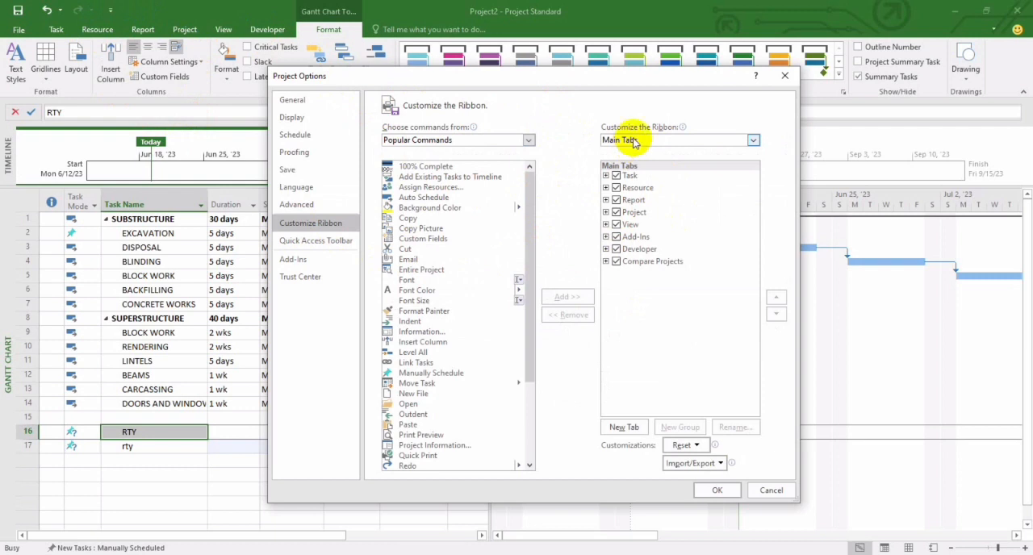
{"action": "mouse_move", "coordinate": [640, 133]}
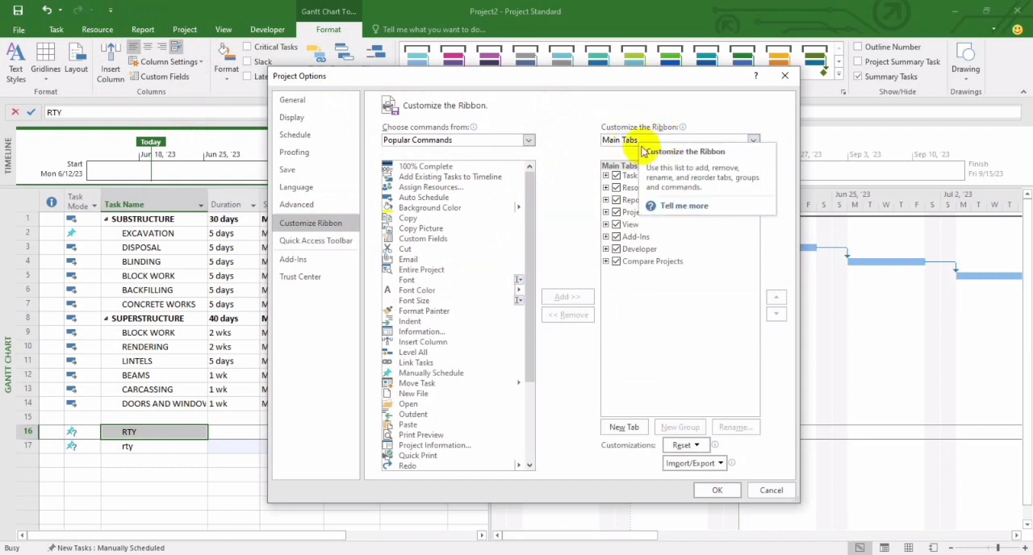
{"action": "left_click", "coordinate": [321, 242]}
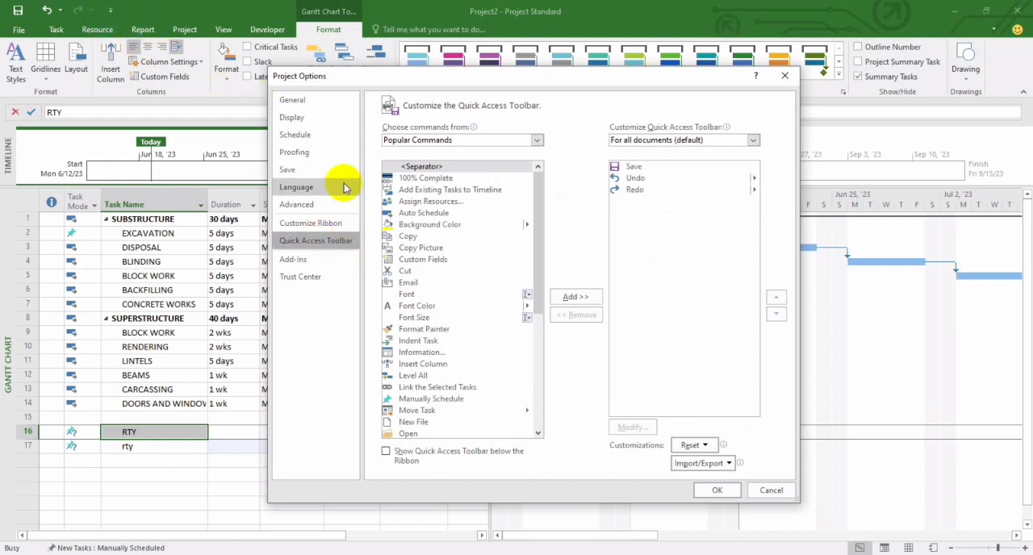
{"action": "left_click", "coordinate": [307, 259]}
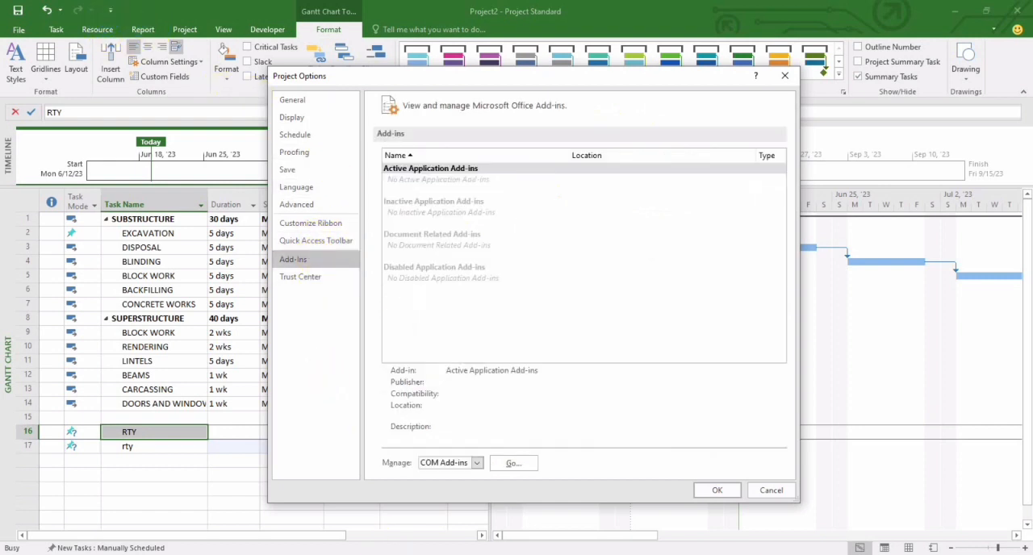
Step: Advance the PowerPoint slide show to the Close, Account and Options descriptions, and return to Project2 to close Project Options
{"action": "left_click", "coordinate": [396, 496]}
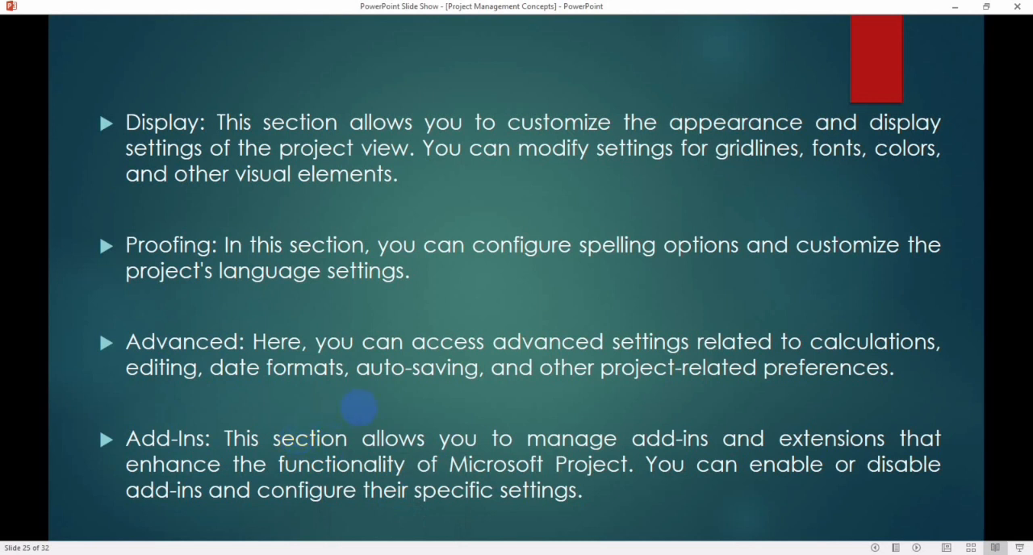
{"action": "left_click", "coordinate": [387, 378]}
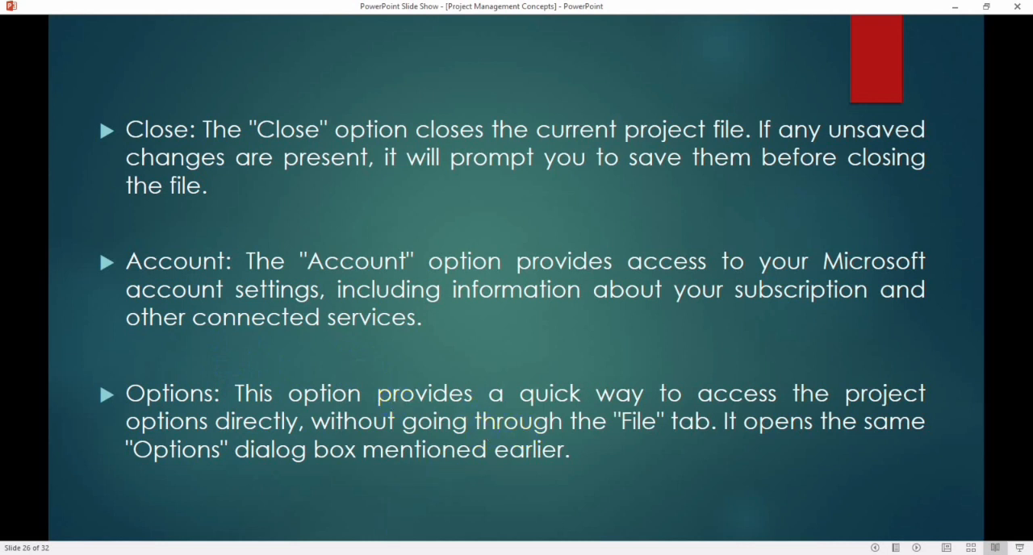
{"action": "mouse_move", "coordinate": [455, 554]}
{"action": "left_click", "coordinate": [475, 518]}
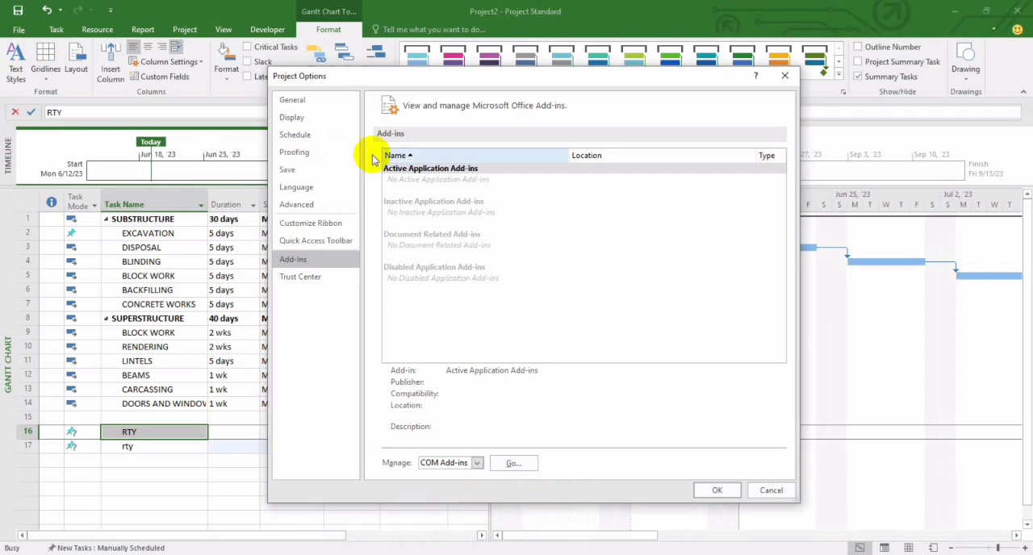
{"action": "left_click", "coordinate": [784, 75]}
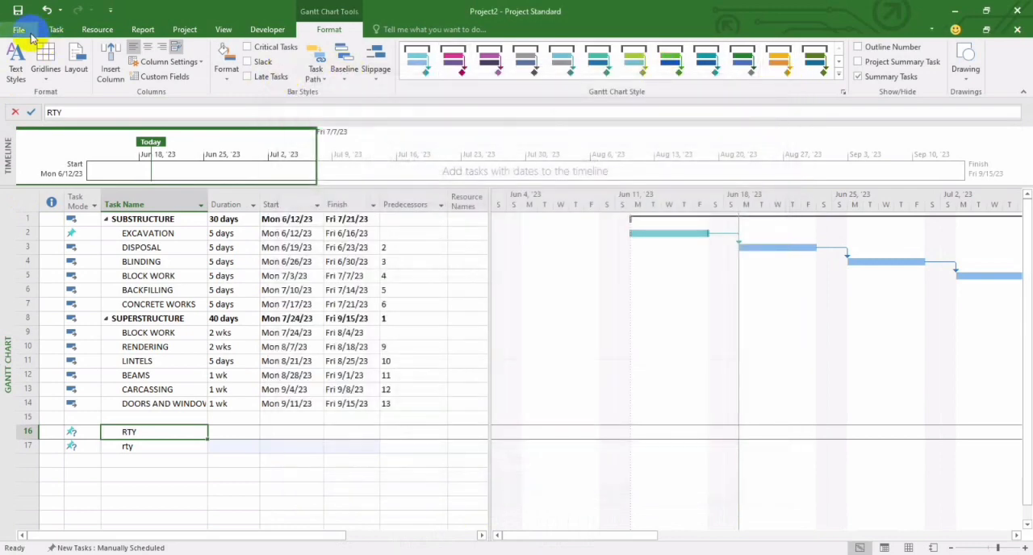
Step: View the Account page and the General project options, and return to the Gantt Chart at the BEAMS task's finish date
{"action": "left_click", "coordinate": [22, 29]}
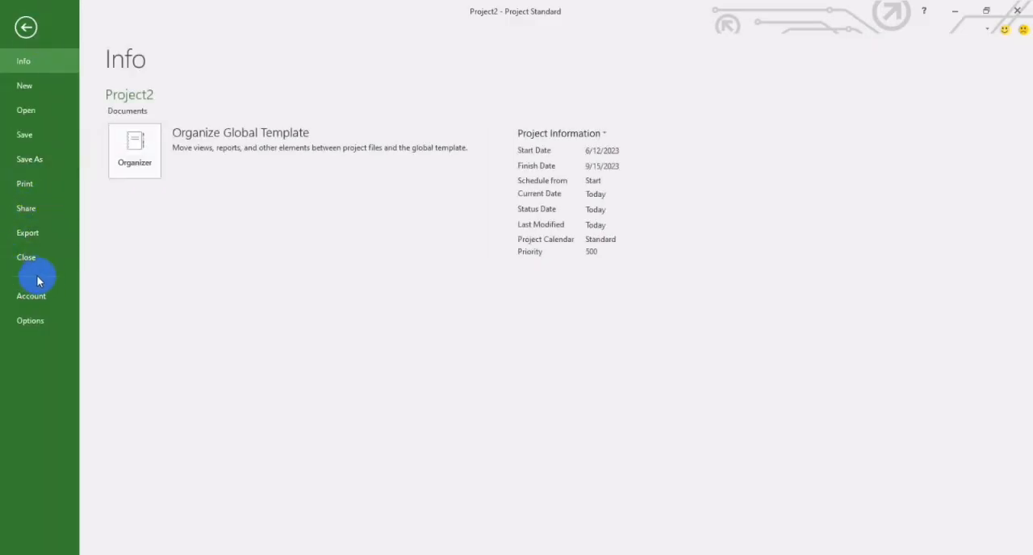
{"action": "left_click", "coordinate": [36, 298]}
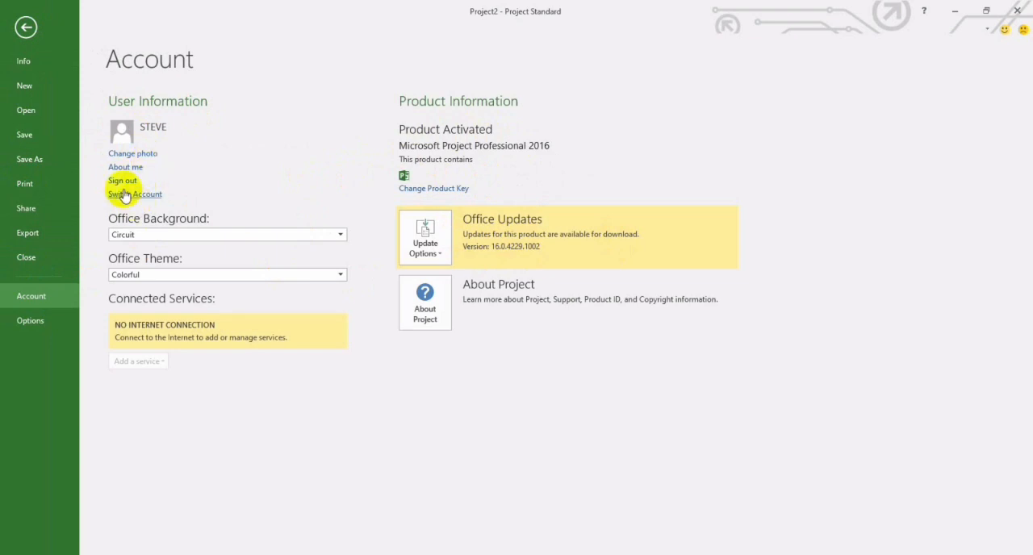
{"action": "left_click", "coordinate": [54, 329]}
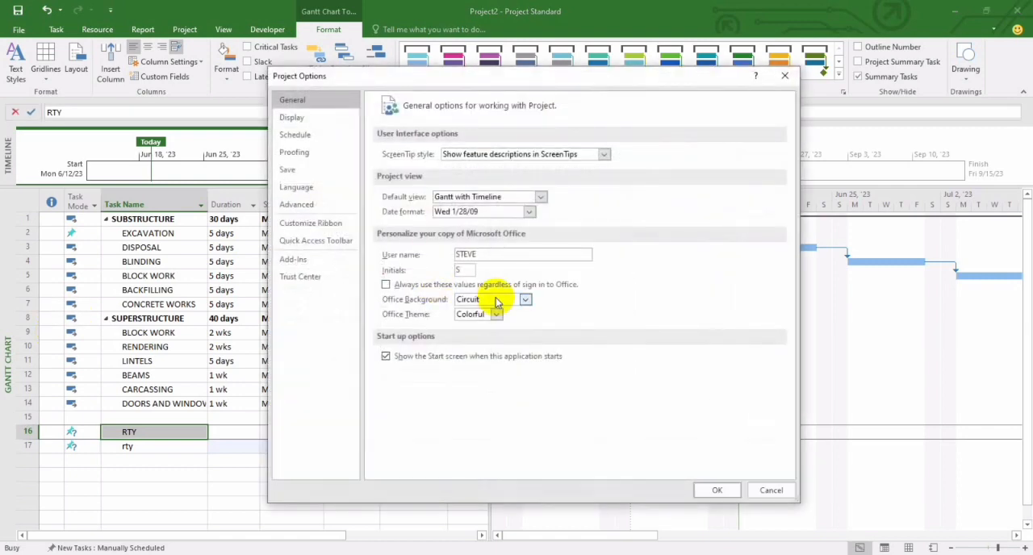
{"action": "left_click", "coordinate": [783, 76]}
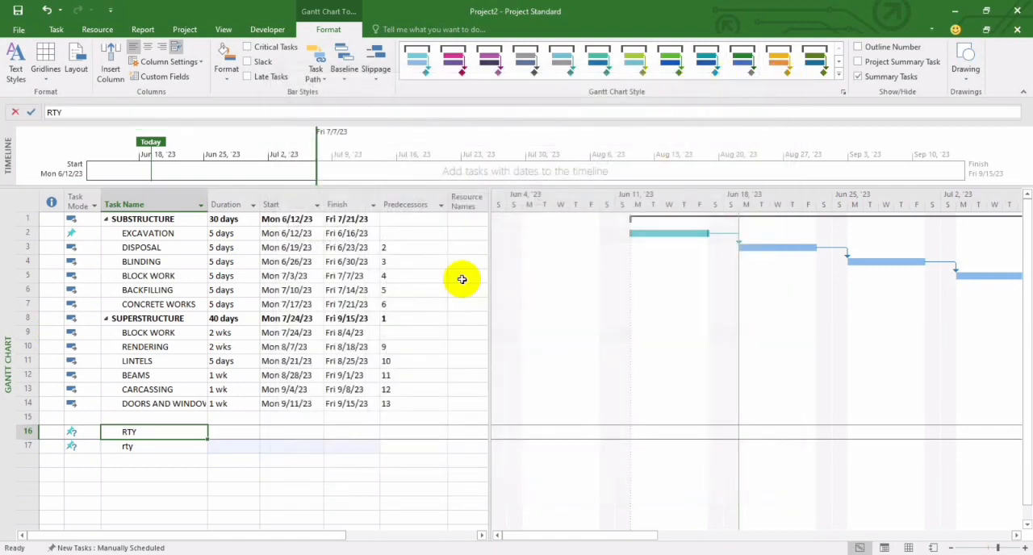
{"action": "left_click", "coordinate": [364, 377]}
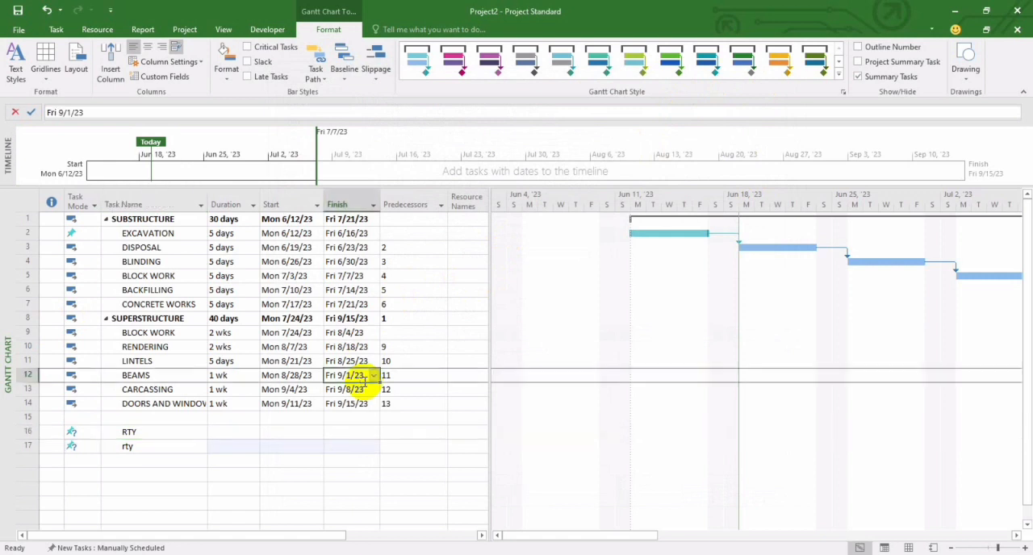